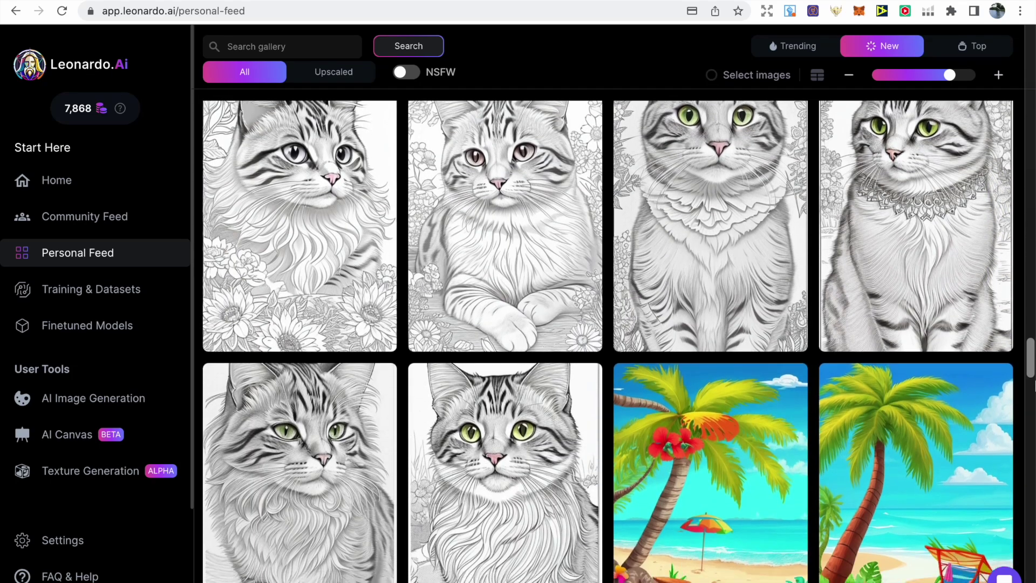
# Step: Scroll down the Personal Feed through past fruit-bowl, cat and beach generations
pyautogui.scroll(-5, 609, 340)
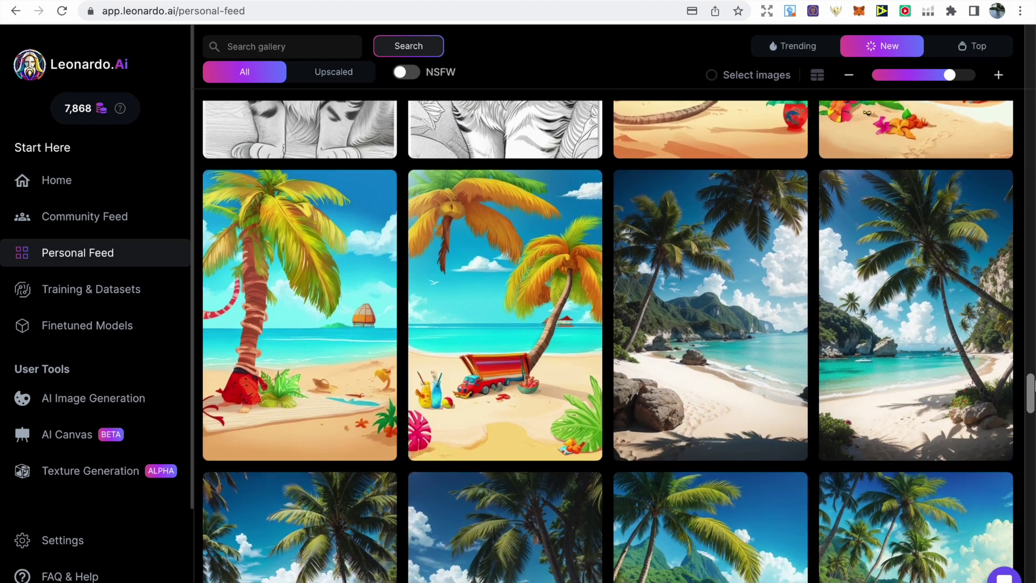
pyautogui.scroll(-8, 1034, 384)
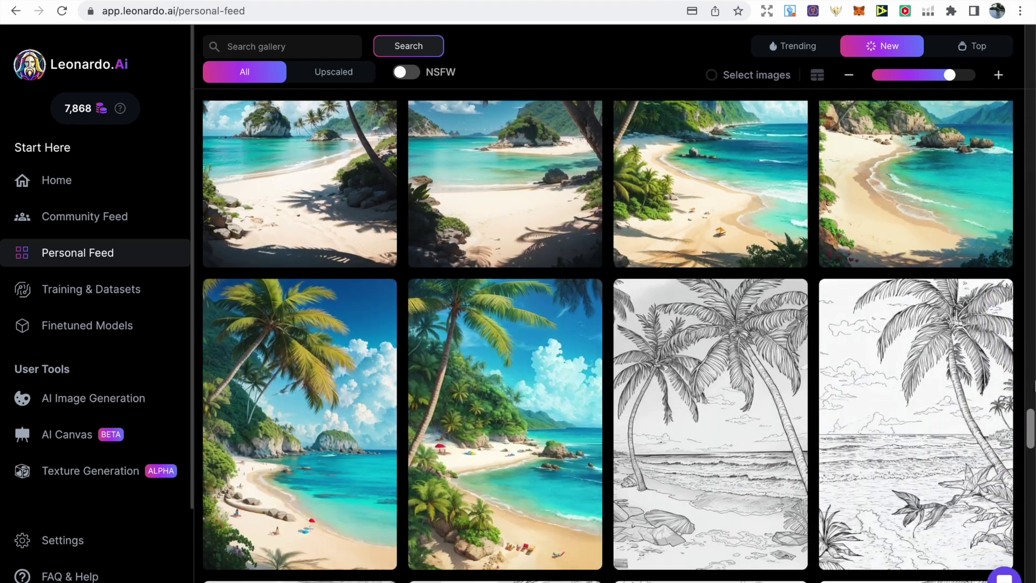
pyautogui.scroll(-6, 1034, 384)
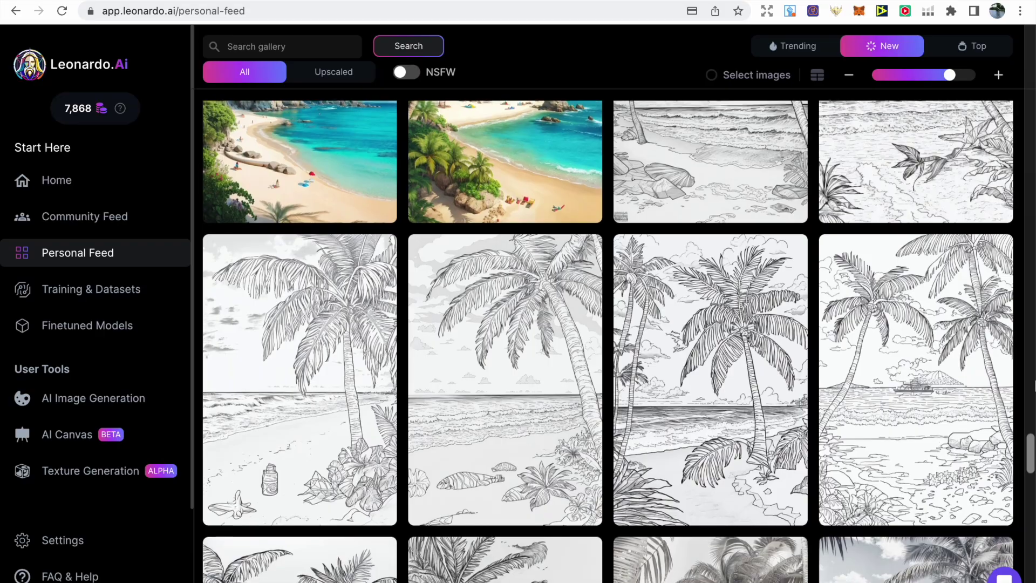
pyautogui.scroll(-3, 1034, 384)
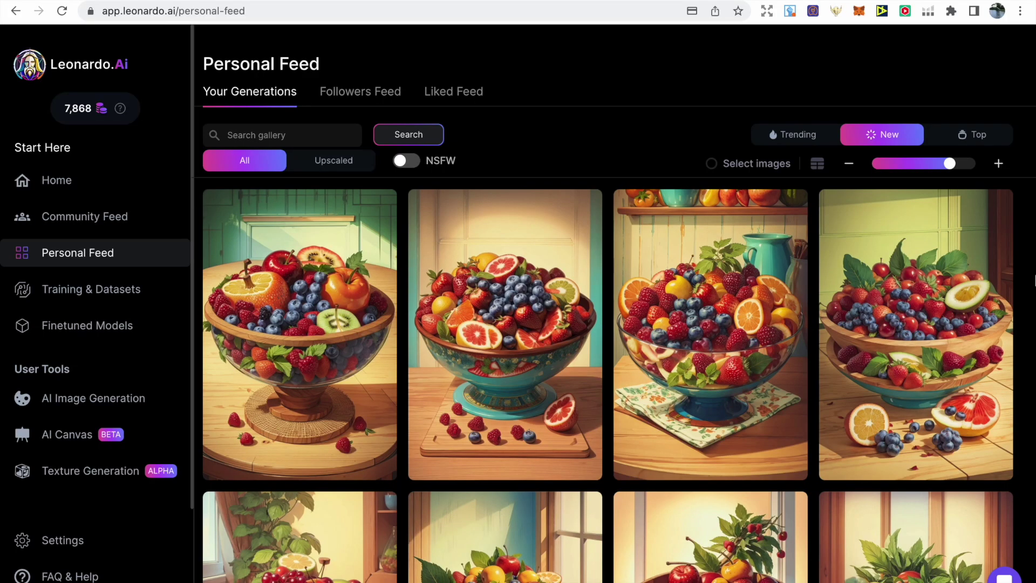
pyautogui.scroll(-1, 1034, 280)
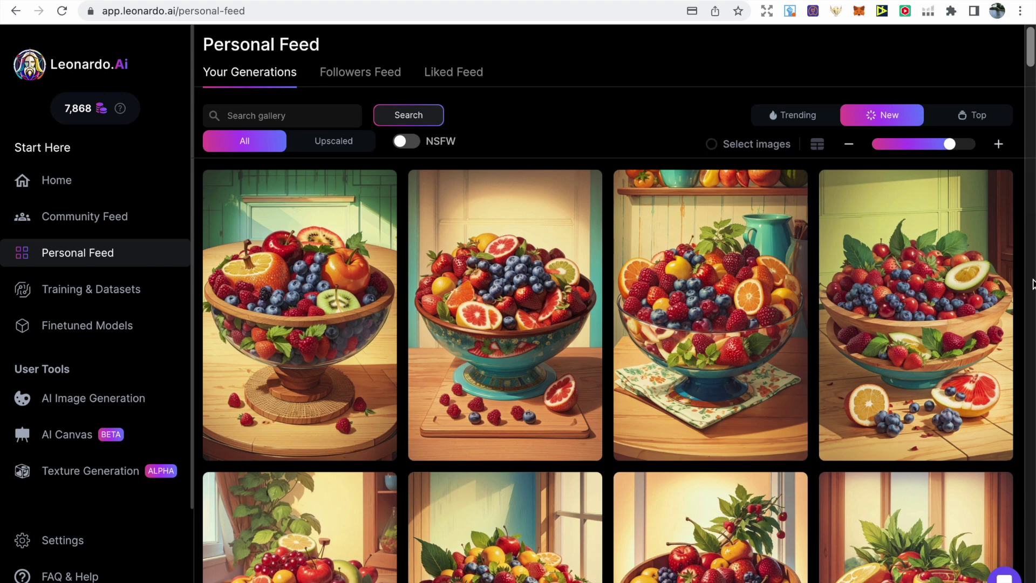
# Step: Scroll the Personal Feed down to the floral cat portraits, cat line drawings and palm-beach scenes
pyautogui.scroll(-1, 1033, 284)
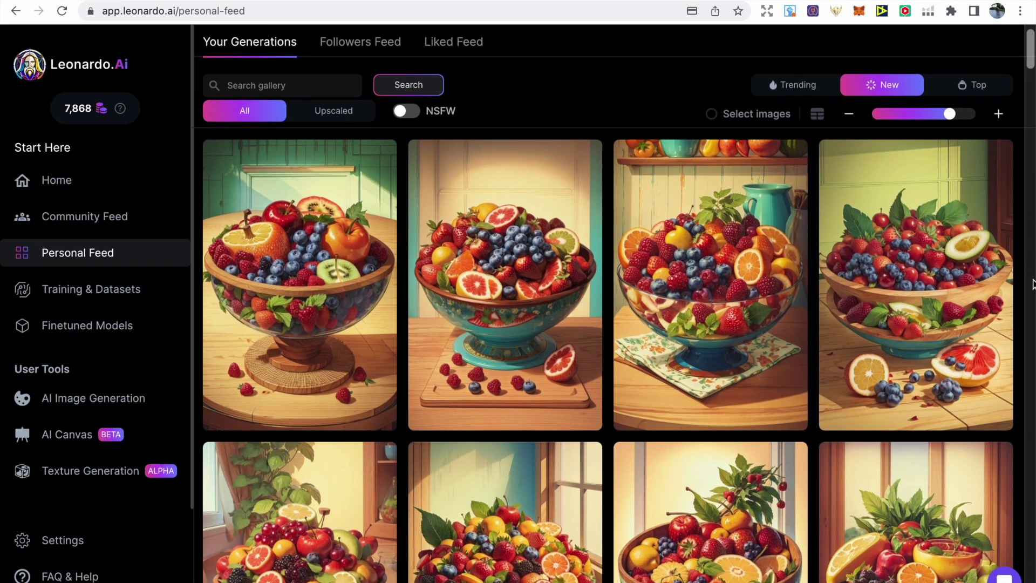
pyautogui.scroll(-1, 1032, 284)
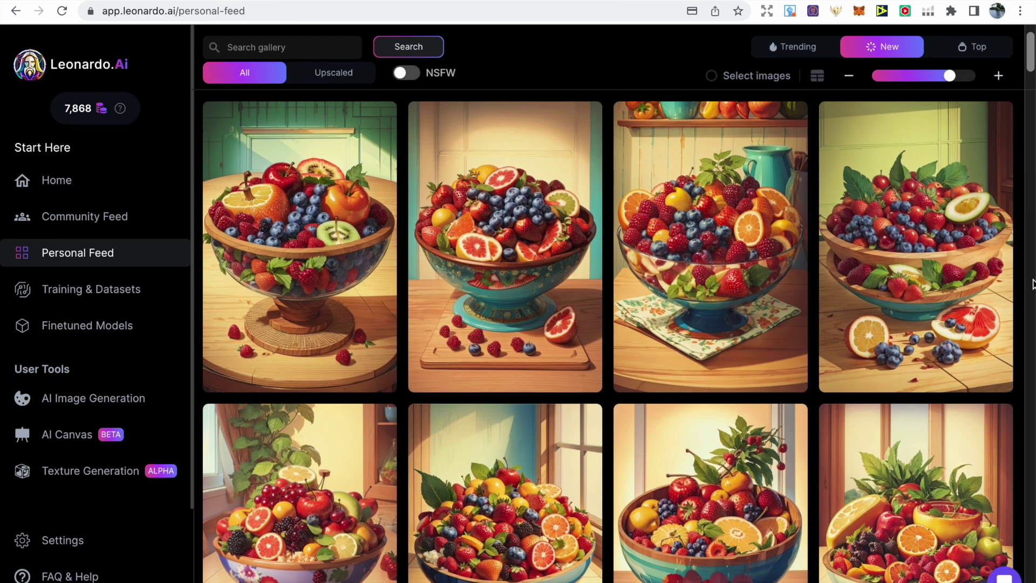
pyautogui.scroll(-1, 1033, 285)
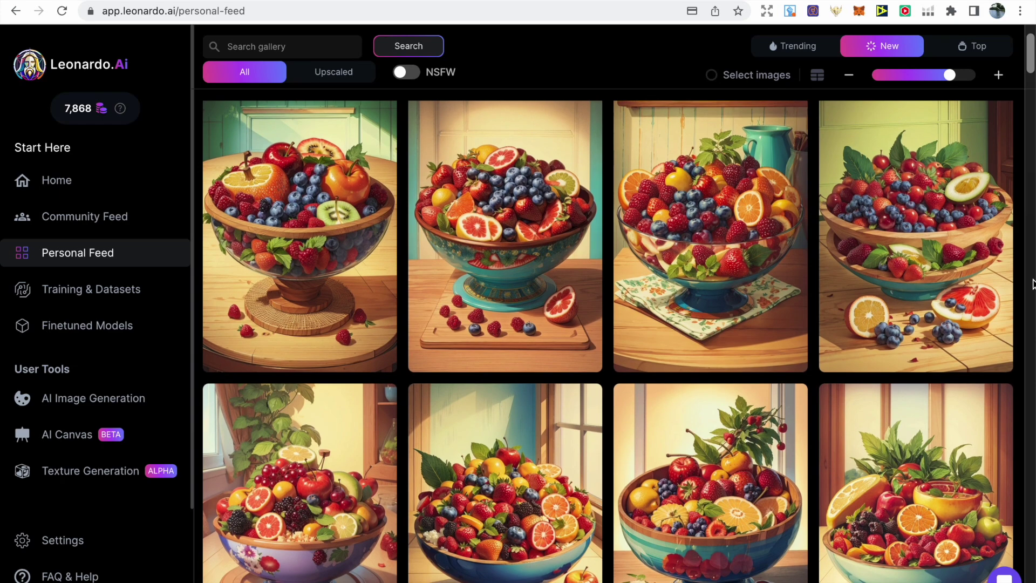
pyautogui.scroll(-1, 1033, 285)
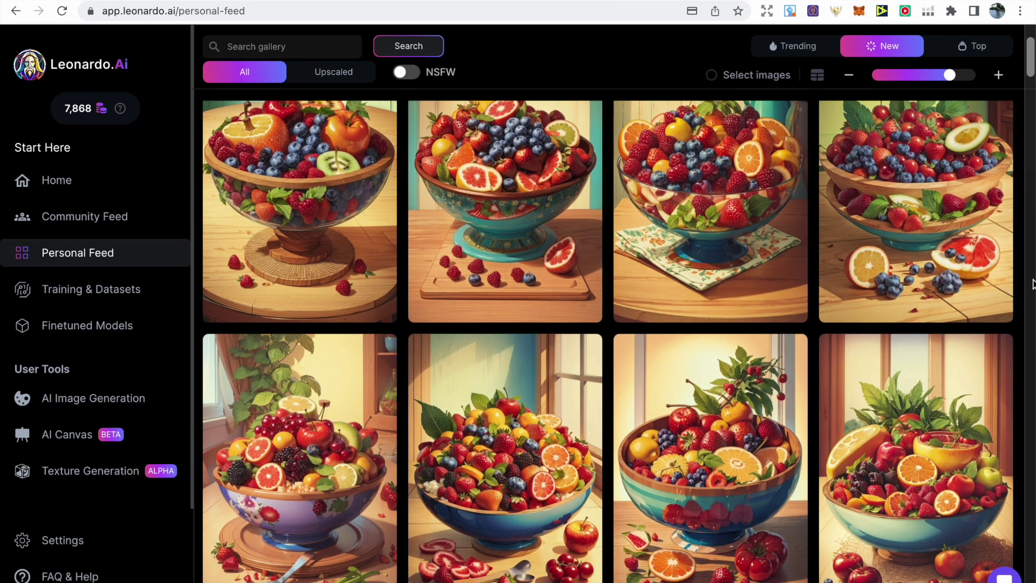
pyautogui.scroll(-10, 1033, 284)
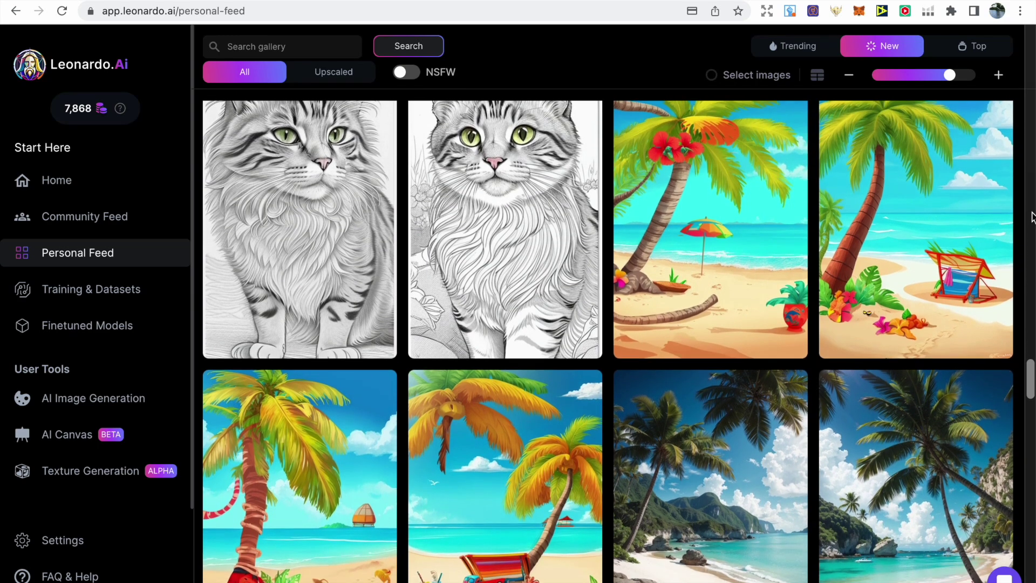
# Step: Scroll further down the feed past the beach and palm sketches
pyautogui.scroll(-3, 1031, 216)
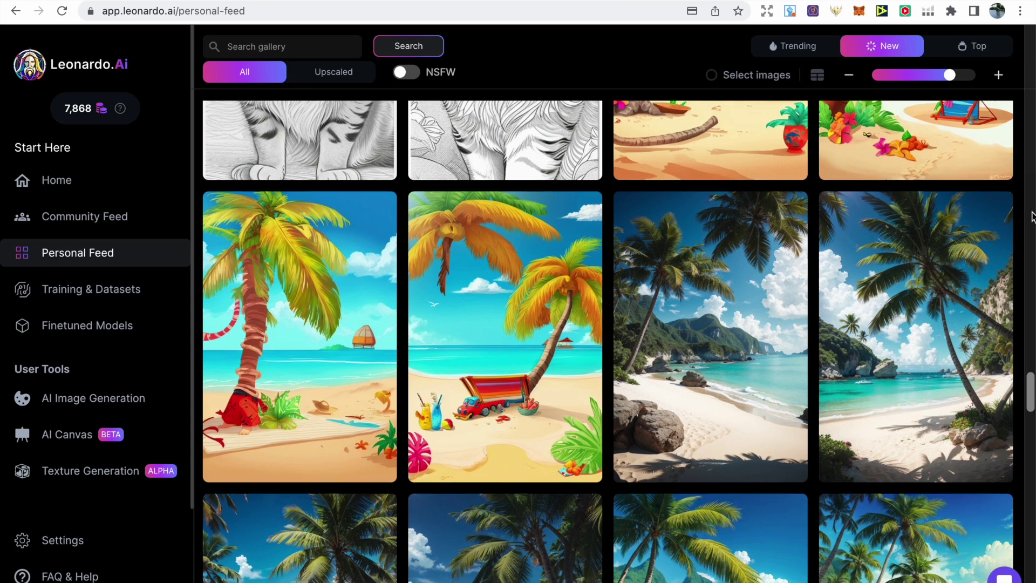
pyautogui.scroll(-5, 1032, 216)
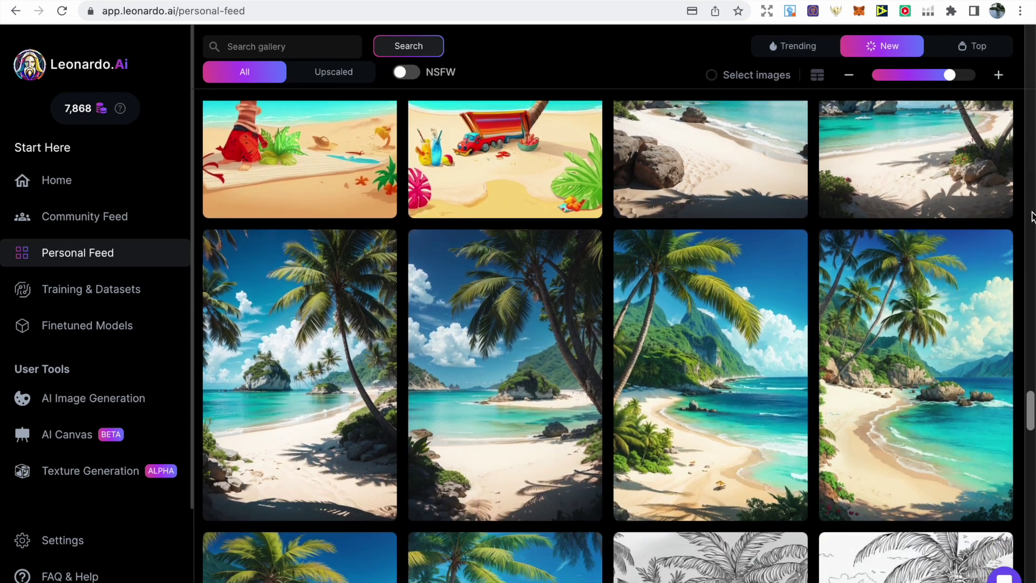
pyautogui.scroll(-2, 1031, 216)
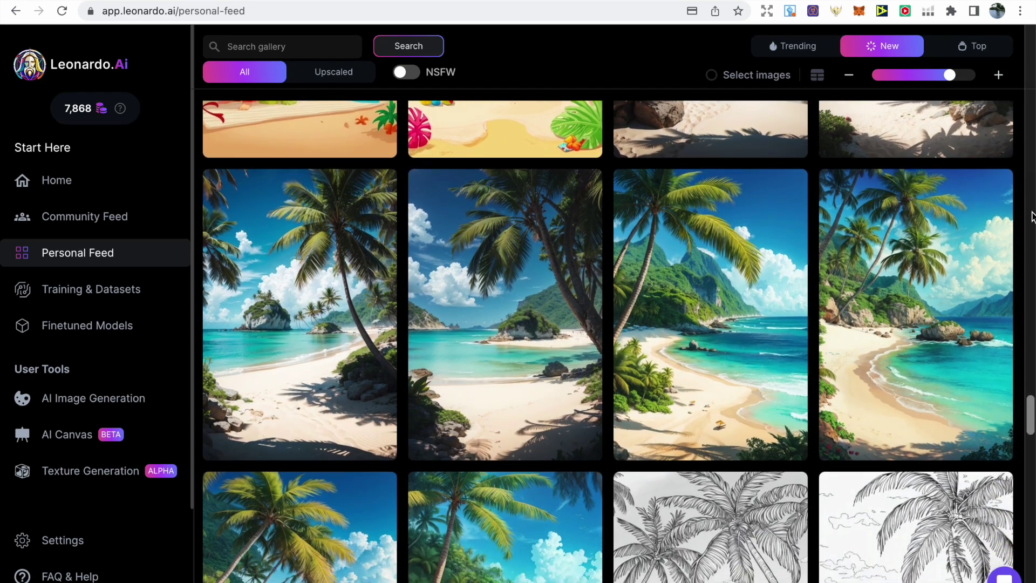
pyautogui.scroll(-6, 1032, 216)
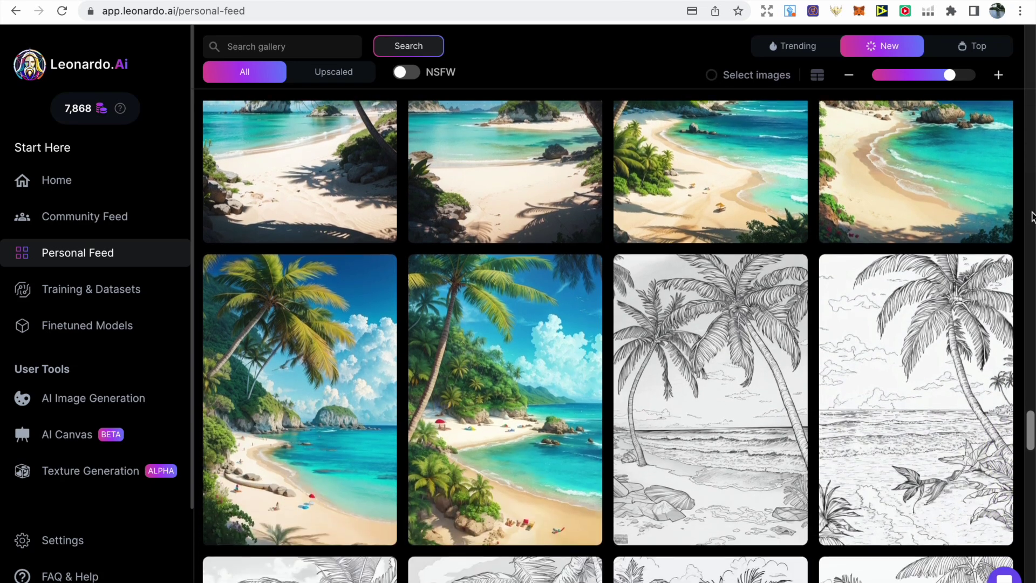
pyautogui.scroll(-3, 1032, 216)
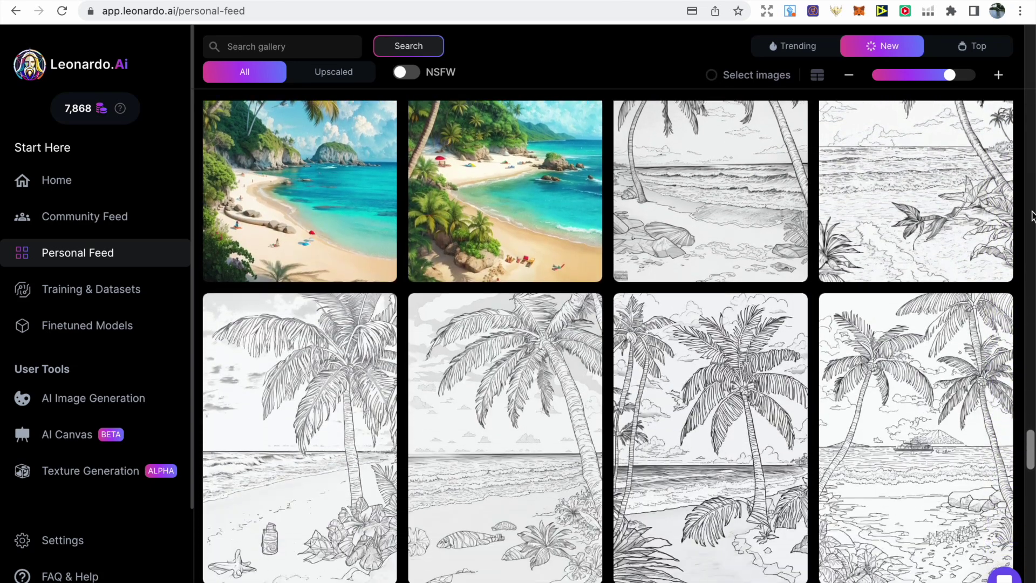
pyautogui.scroll(-3, 1031, 216)
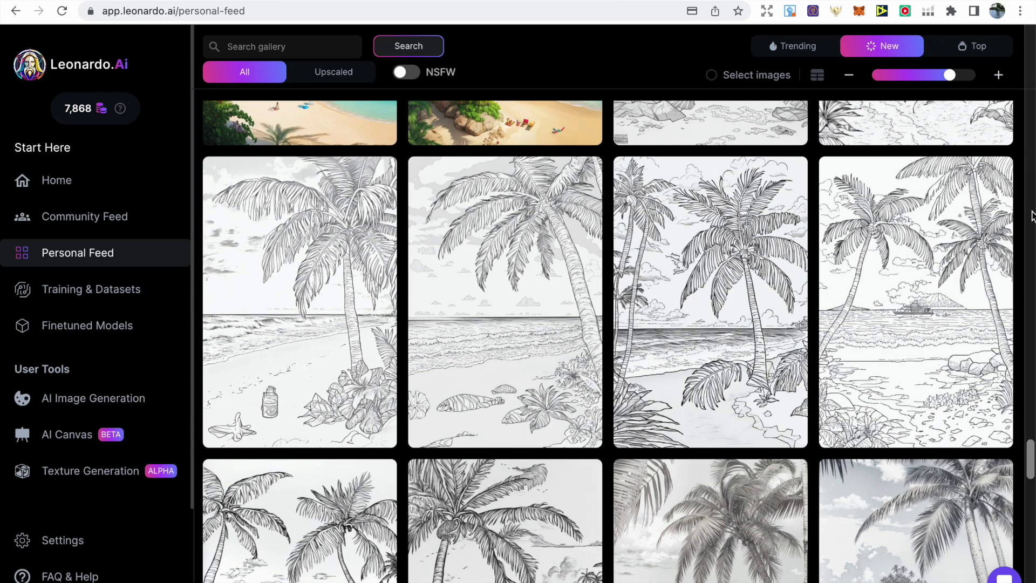
pyautogui.scroll(-1, 1032, 216)
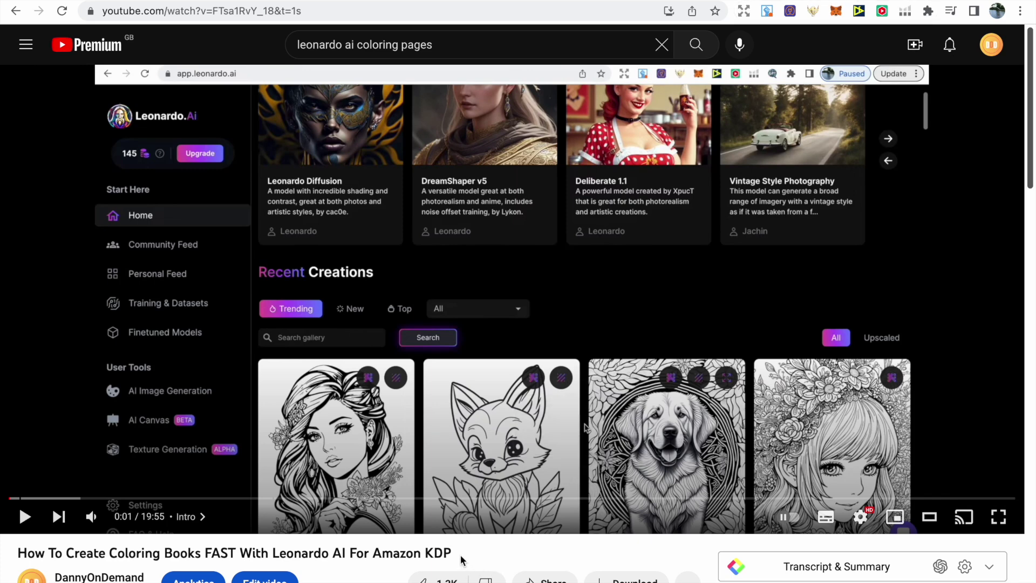
# Step: Leave the coloring-books tutorial video and switch back to the Leonardo.Ai generation tab
pyautogui.moveTo(453, 552); pyautogui.dragTo(26, 552)
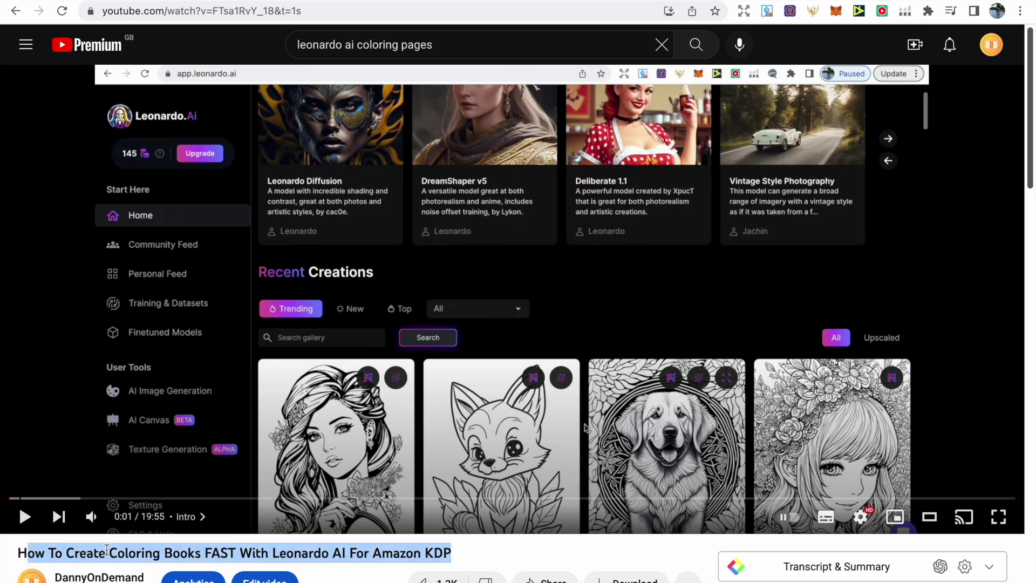
pyautogui.click(465, 560)
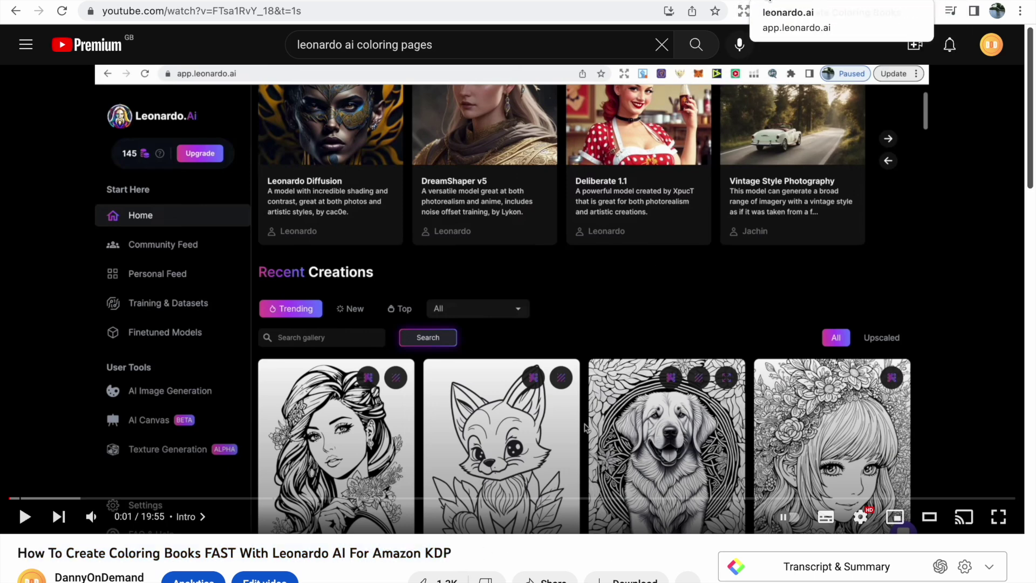
pyautogui.click(803, 2)
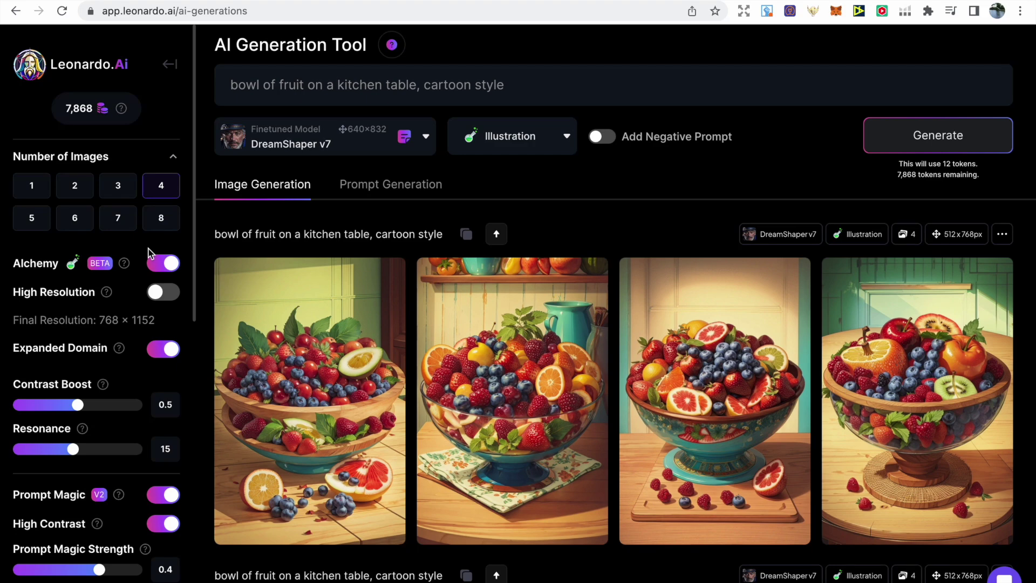
pyautogui.moveTo(125, 264)
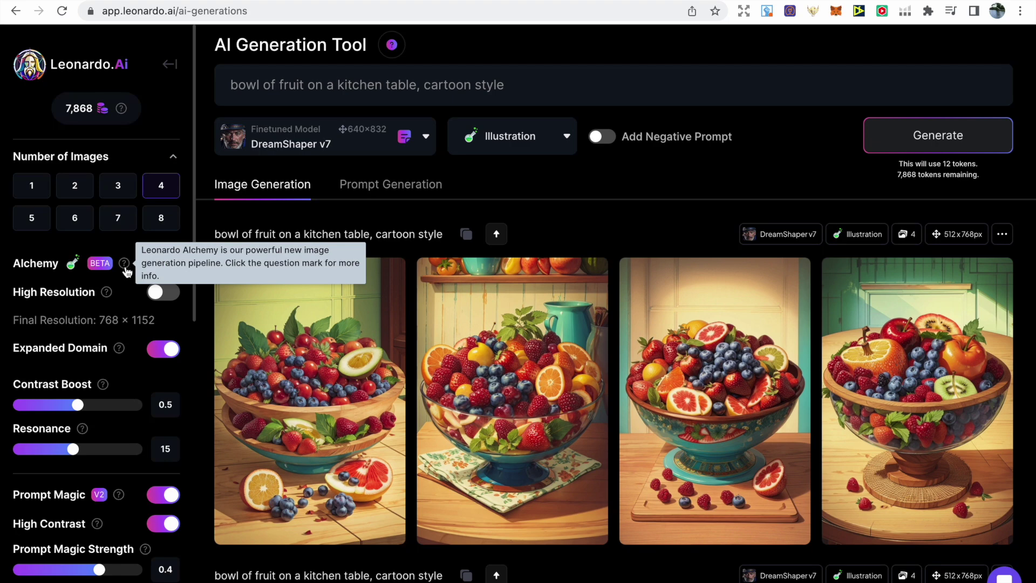
# Step: Open the Introducing Leonardo Alchemy guide and read through it
pyautogui.click(124, 263)
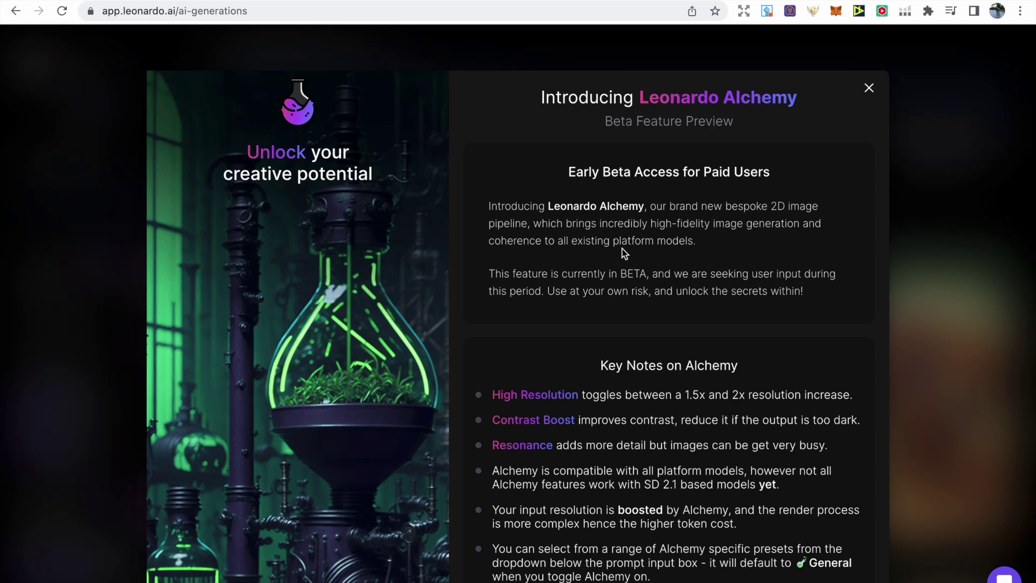
pyautogui.scroll(-1, 625, 253)
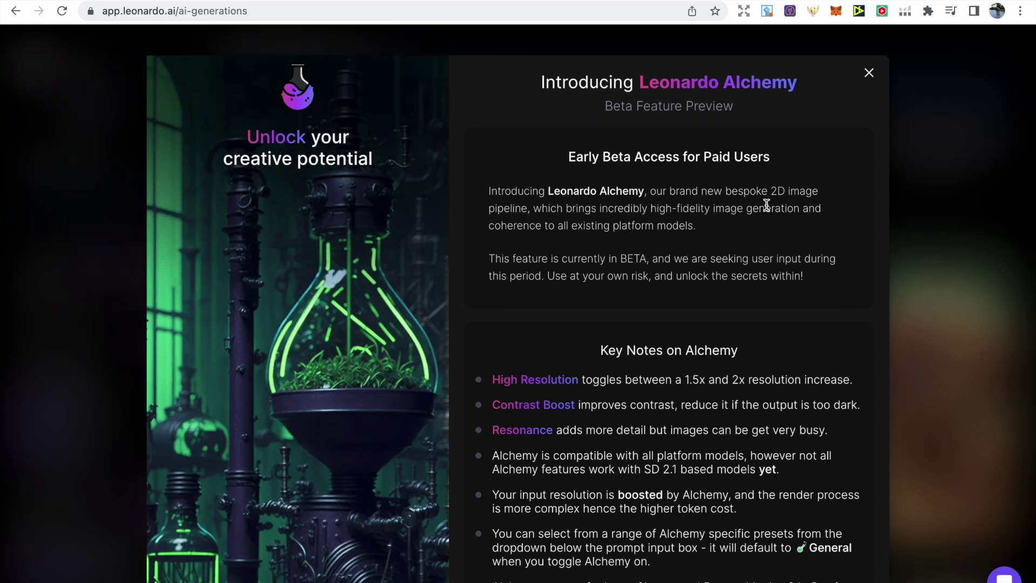
pyautogui.scroll(-1, 662, 248)
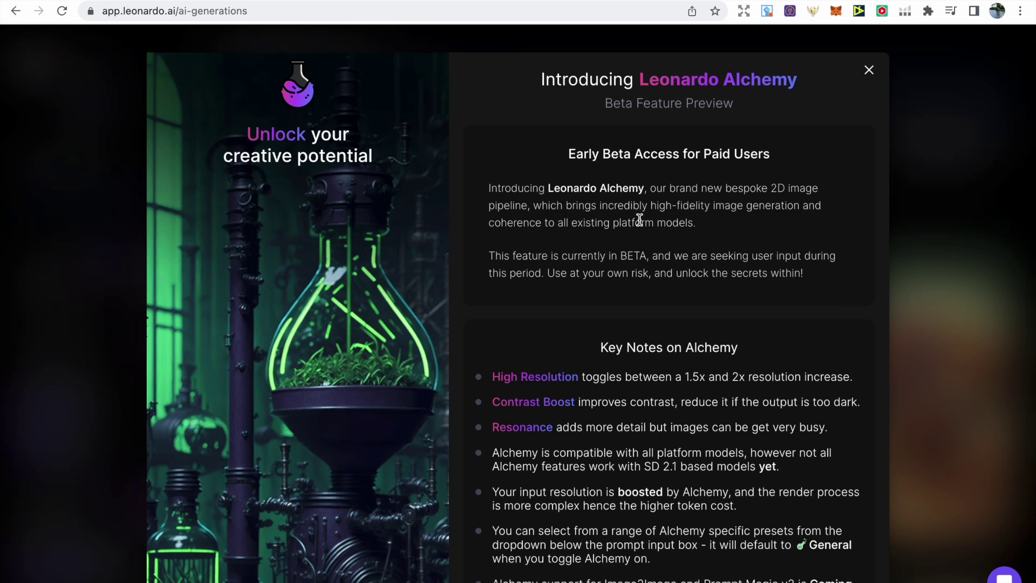
pyautogui.scroll(-1, 621, 220)
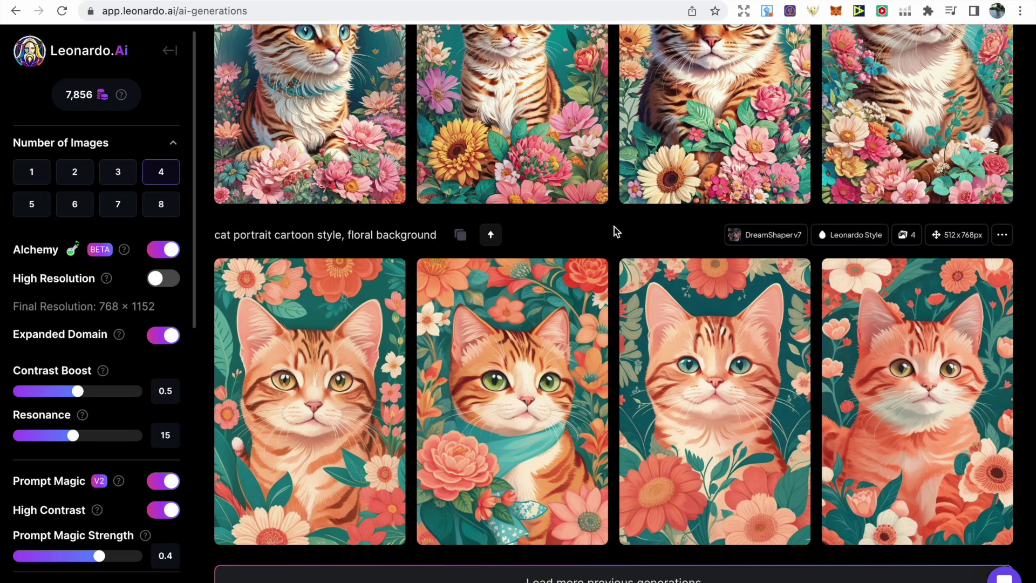
# Step: Scroll up the history to the Illustration-style tabby cat portraits in flowers
pyautogui.scroll(5, 615, 226)
pyautogui.scroll(2, 614, 227)
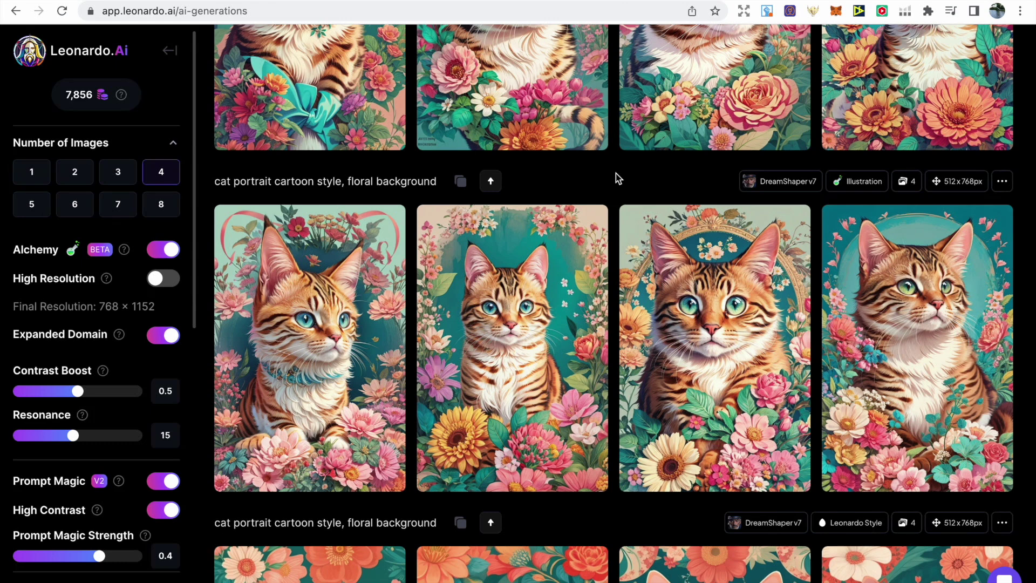
pyautogui.scroll(-3, 616, 173)
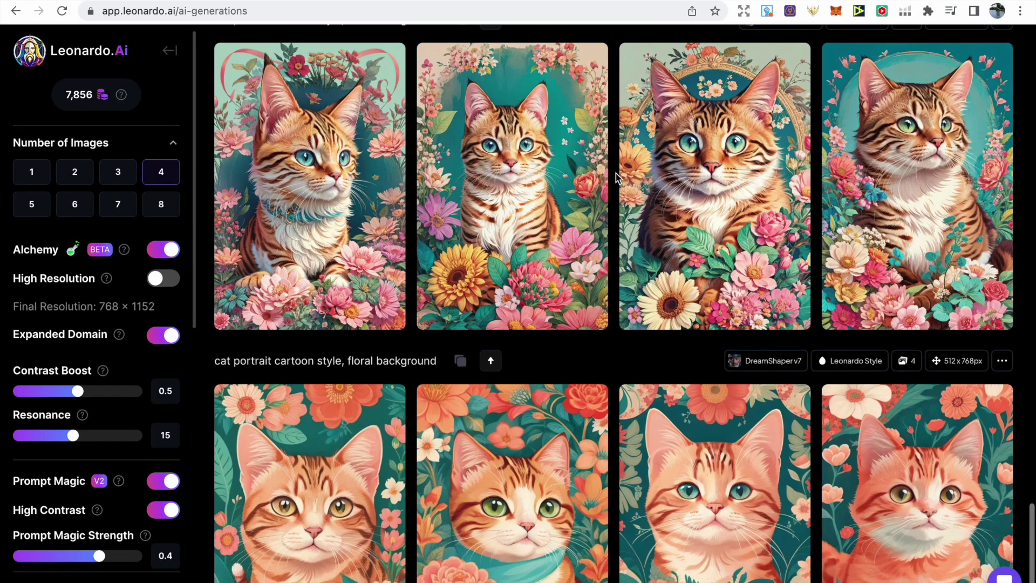
pyautogui.scroll(1, 618, 178)
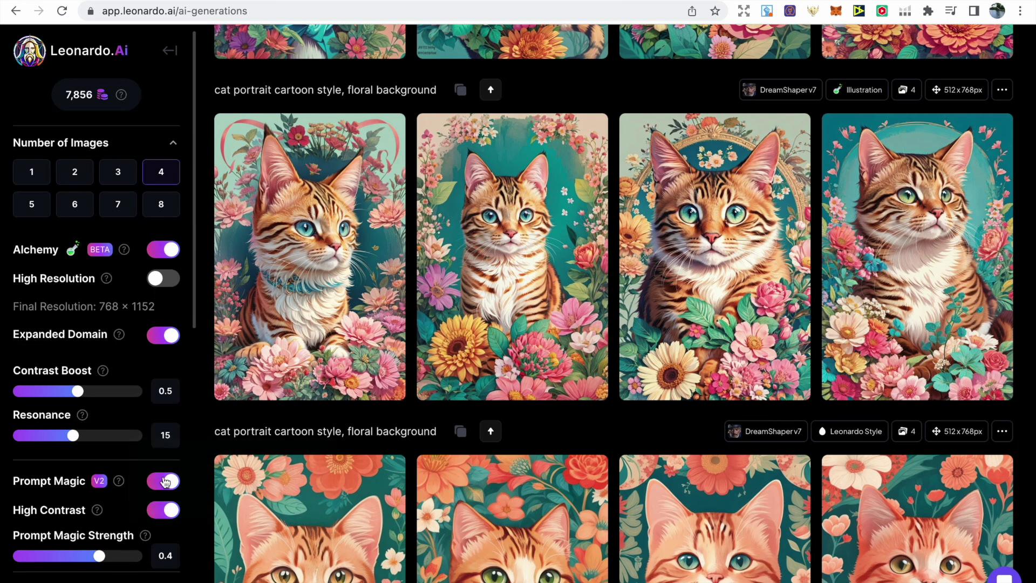
# Step: Bring the black-and-white fruit bowl coloring pages with negative prompt 'color, greyscale, blue' into view
pyautogui.moveTo(118, 482)
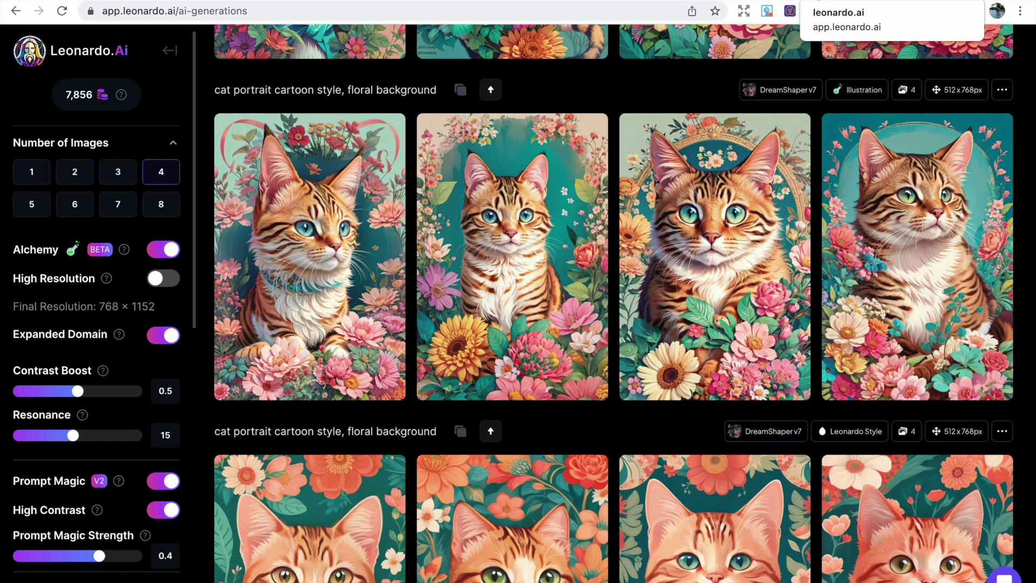
pyautogui.moveTo(169, 254)
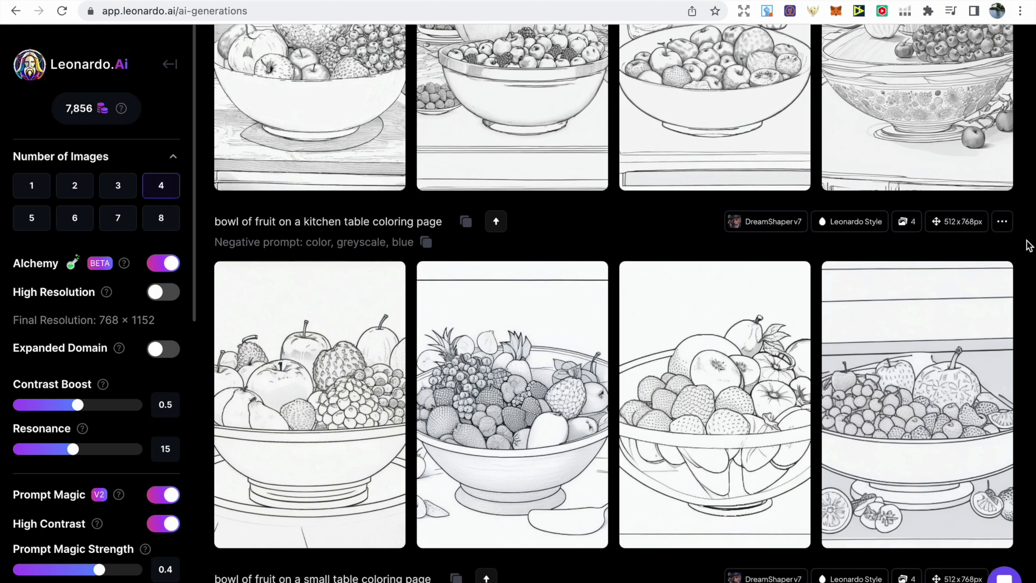
# Step: Review the fruit-bowl coloring batches, then return to the cartoon-style fruit-bowl prompt at the top
pyautogui.scroll(1, 1028, 246)
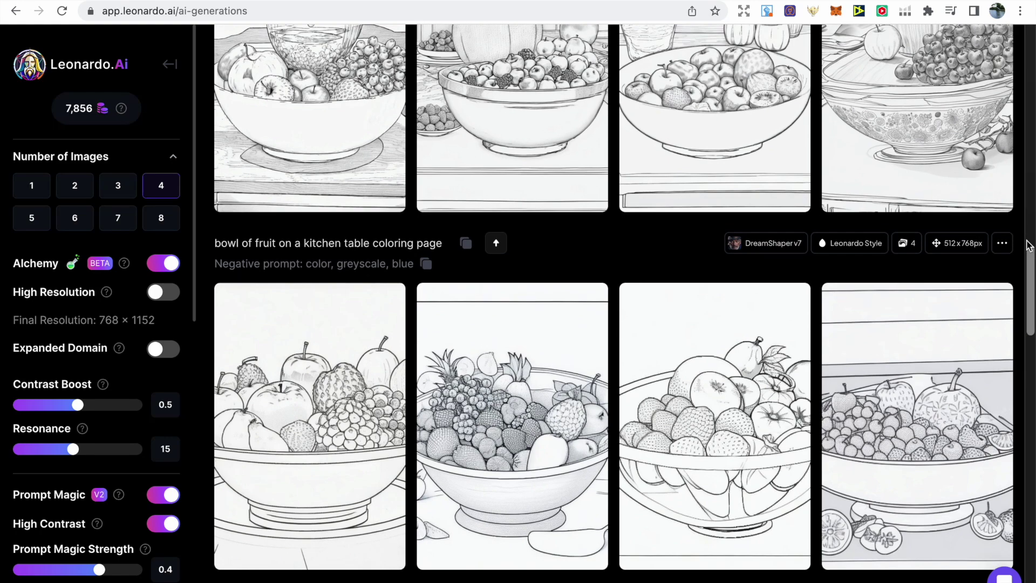
pyautogui.scroll(-1, 1028, 245)
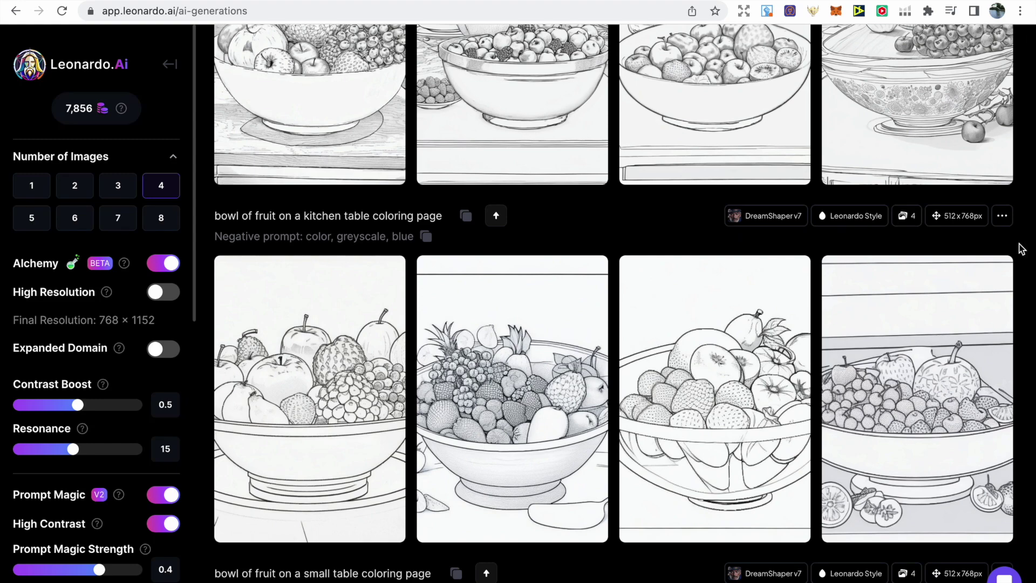
pyautogui.scroll(8, 1021, 248)
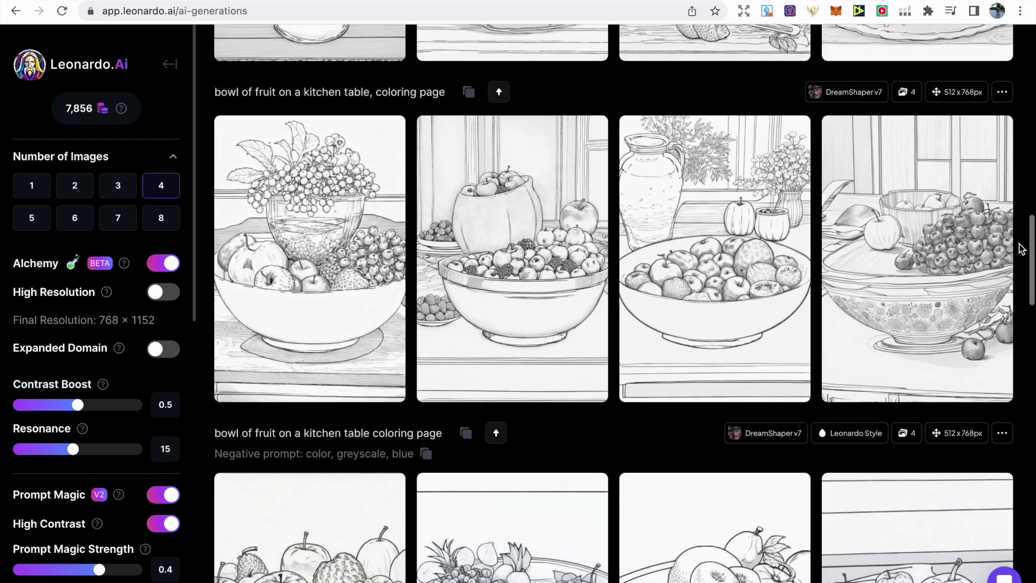
pyautogui.scroll(2, 1022, 249)
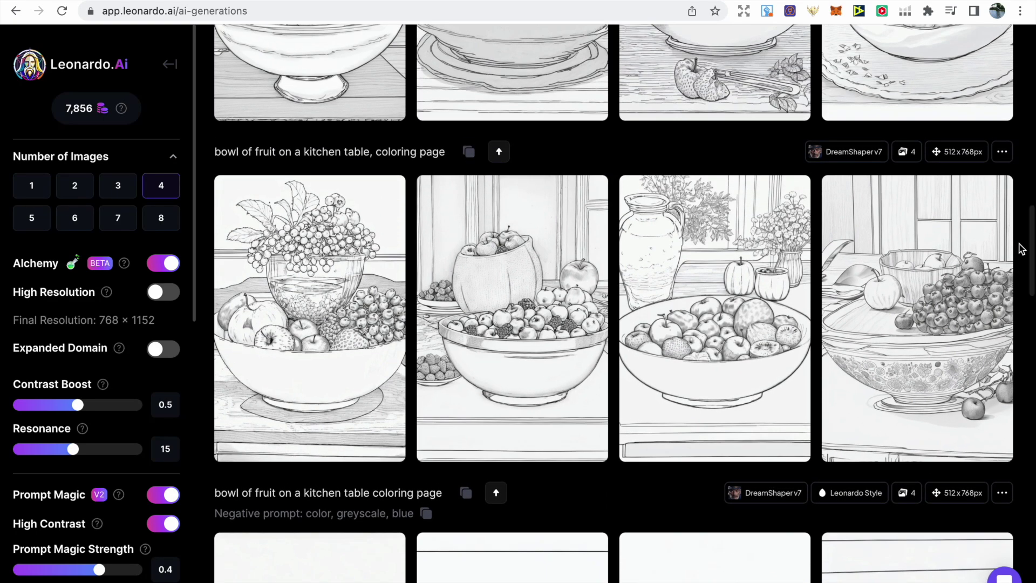
pyautogui.scroll(1, 1022, 249)
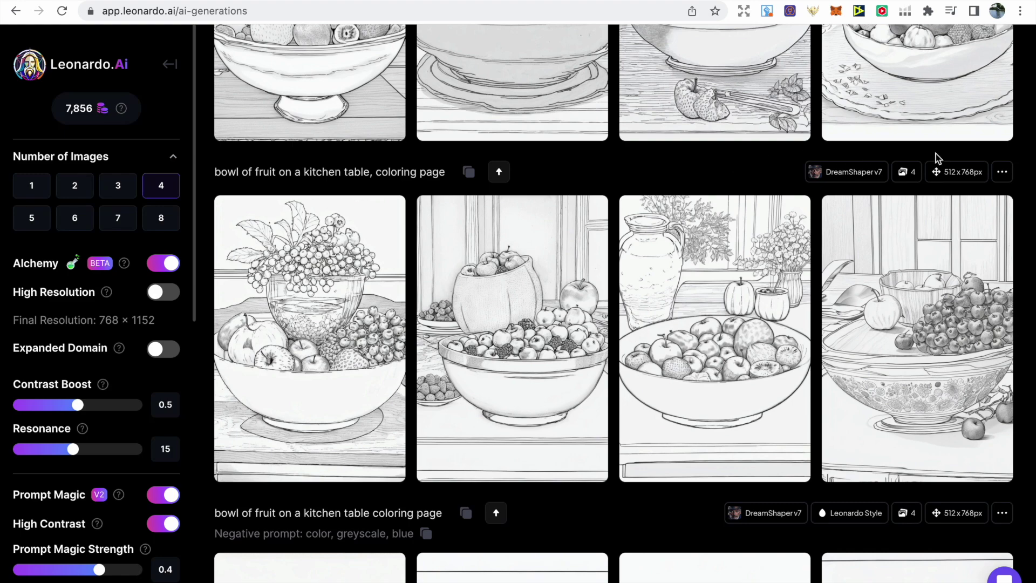
pyautogui.scroll(1, 1028, 168)
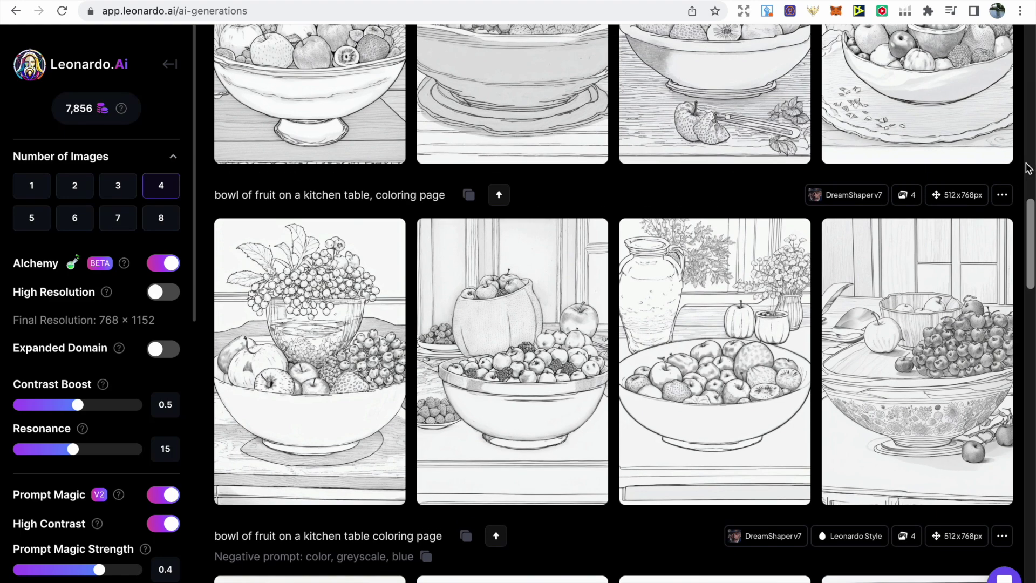
pyautogui.scroll(3, 1028, 169)
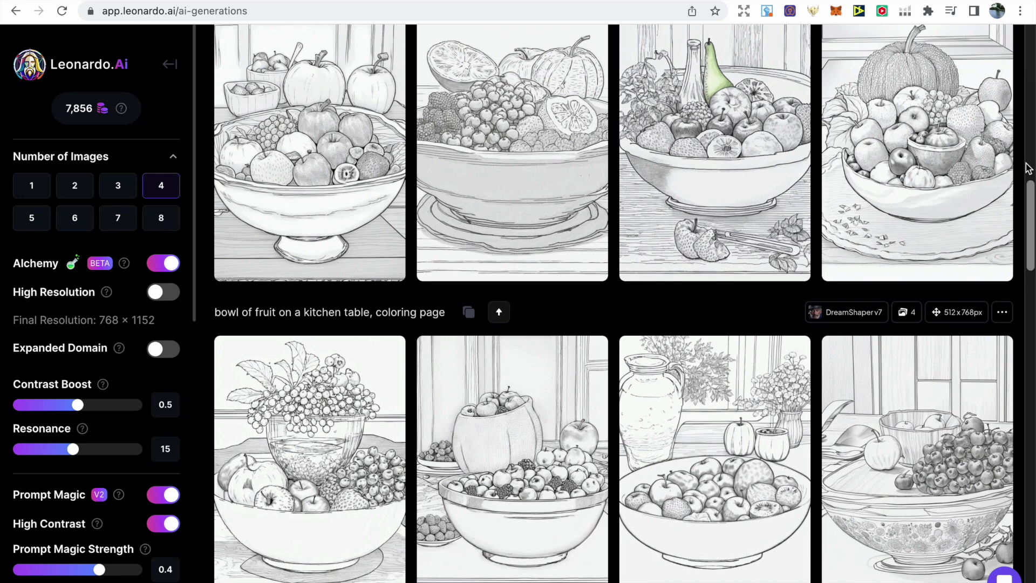
pyautogui.scroll(2, 1028, 168)
pyautogui.scroll(-3, 1029, 169)
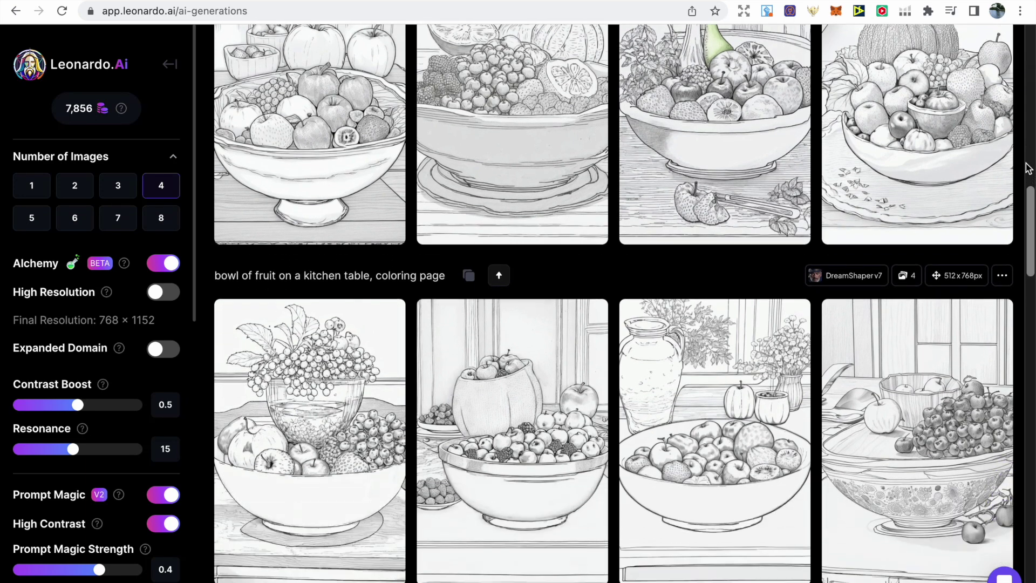
pyautogui.scroll(-1, 1029, 168)
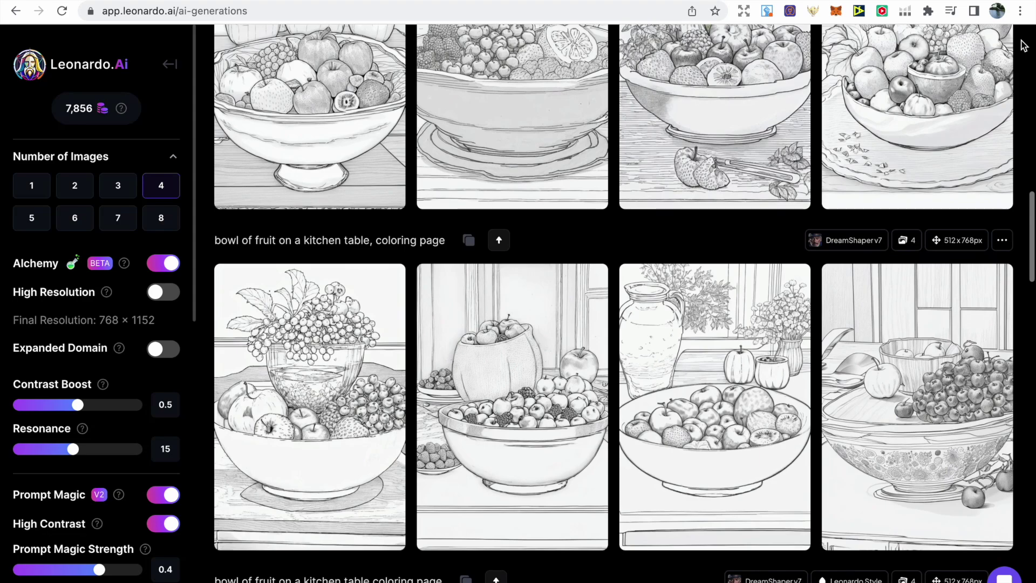
pyautogui.scroll(15, 1024, 46)
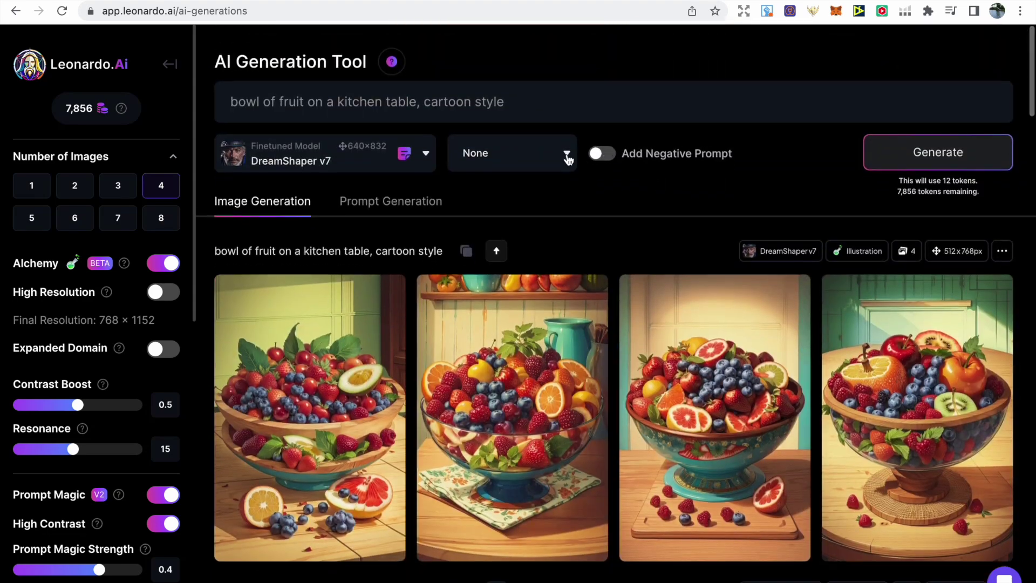
pyautogui.click(567, 155)
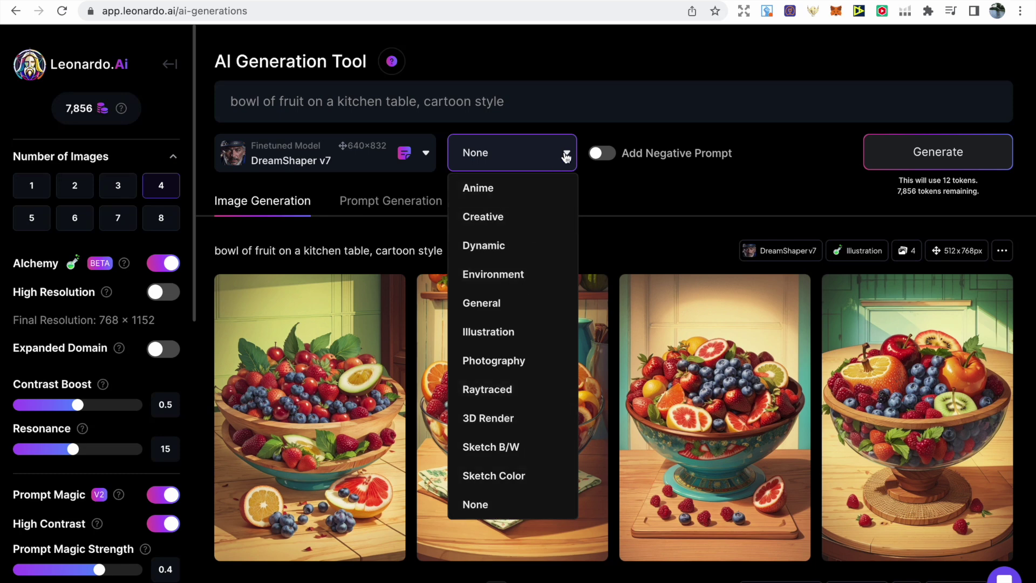
pyautogui.click(566, 153)
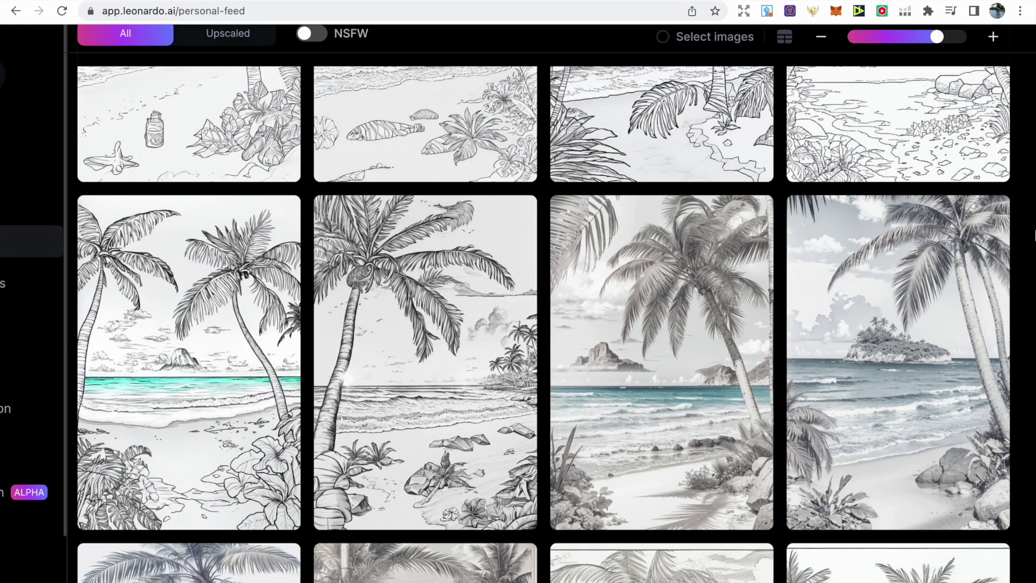
# Step: Scroll through the Personal Feed's greyscale and line-art palm-beach coloring pages
pyautogui.scroll(5, 1017, 254)
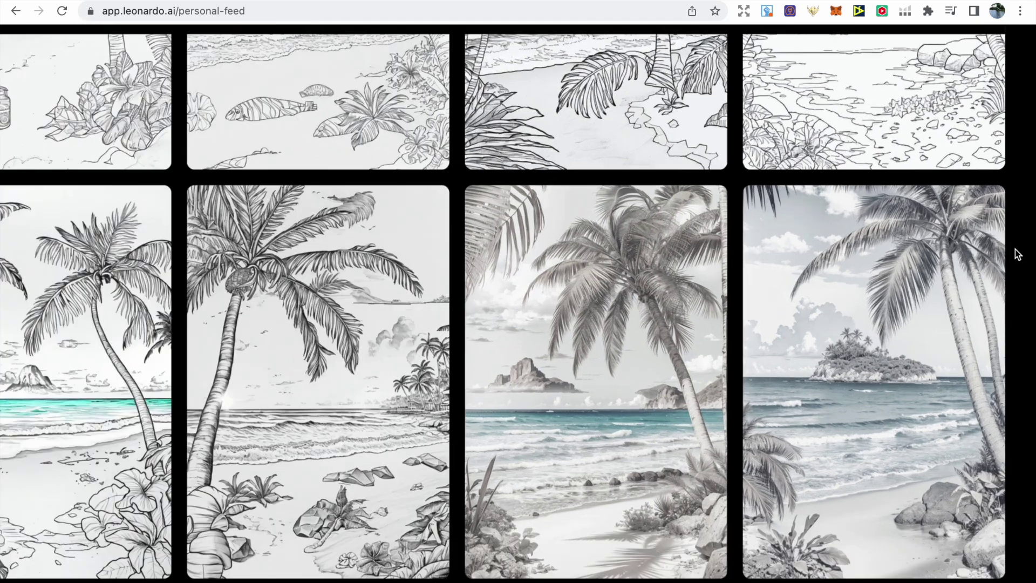
pyautogui.scroll(-1, 1009, 275)
pyautogui.scroll(-2, 1011, 286)
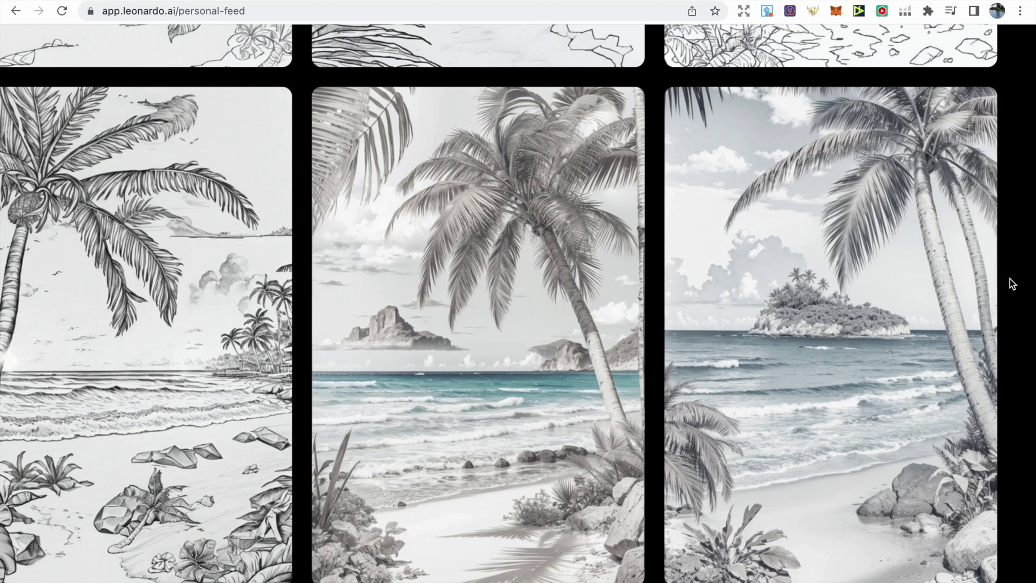
pyautogui.scroll(-1, 1013, 251)
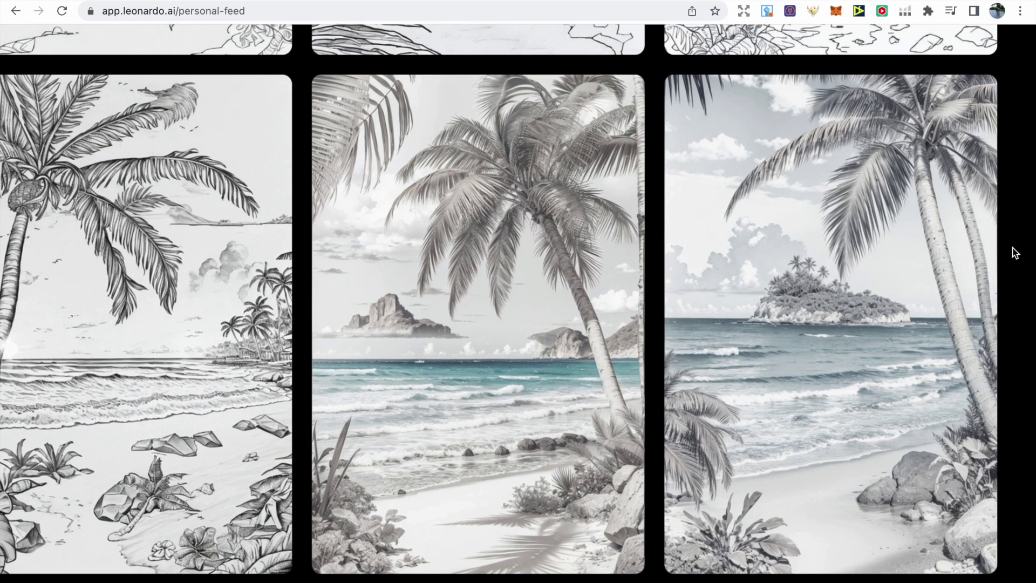
pyautogui.scroll(-2, 1014, 252)
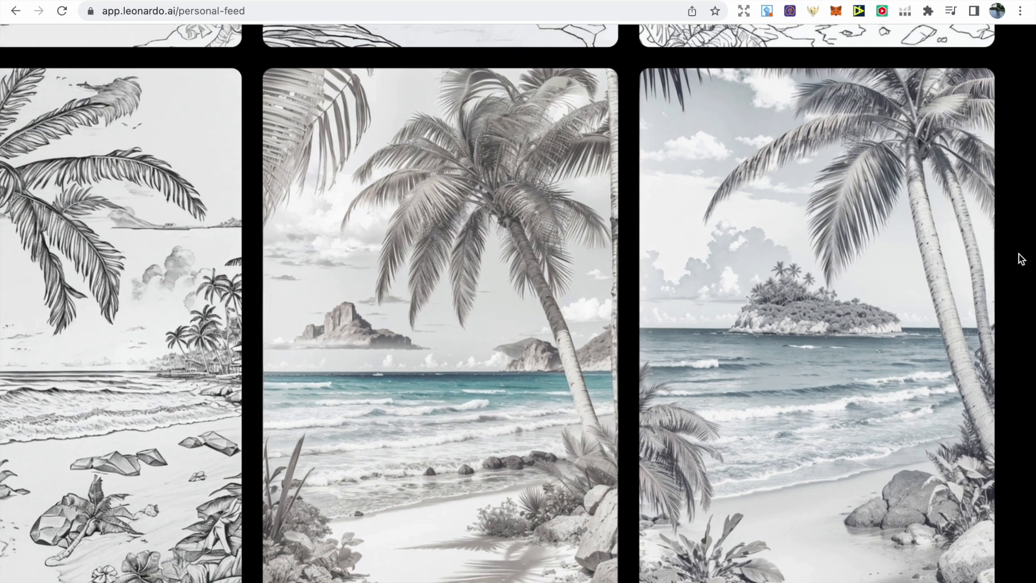
pyautogui.scroll(-1, 1022, 259)
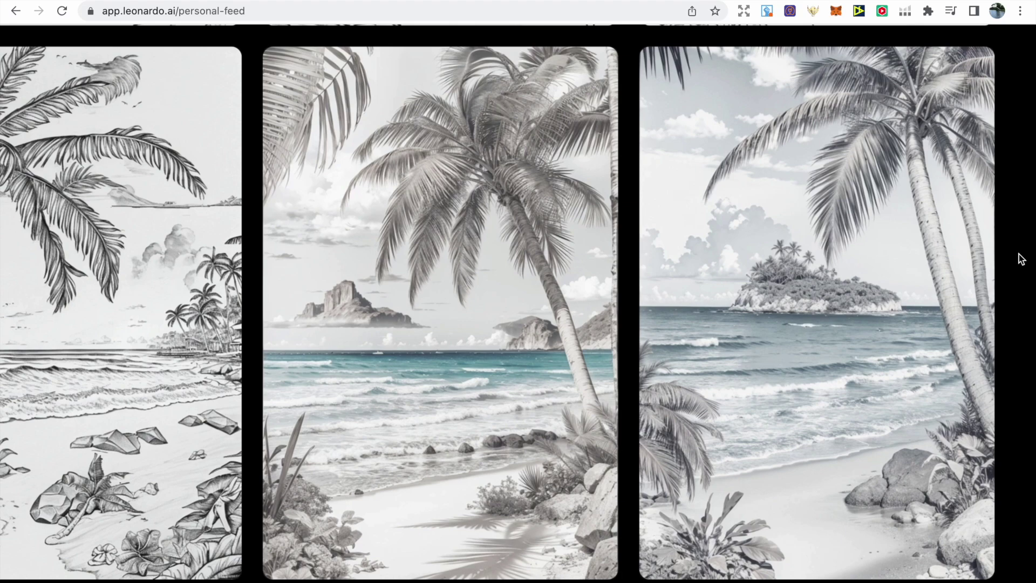
pyautogui.scroll(3, 1026, 238)
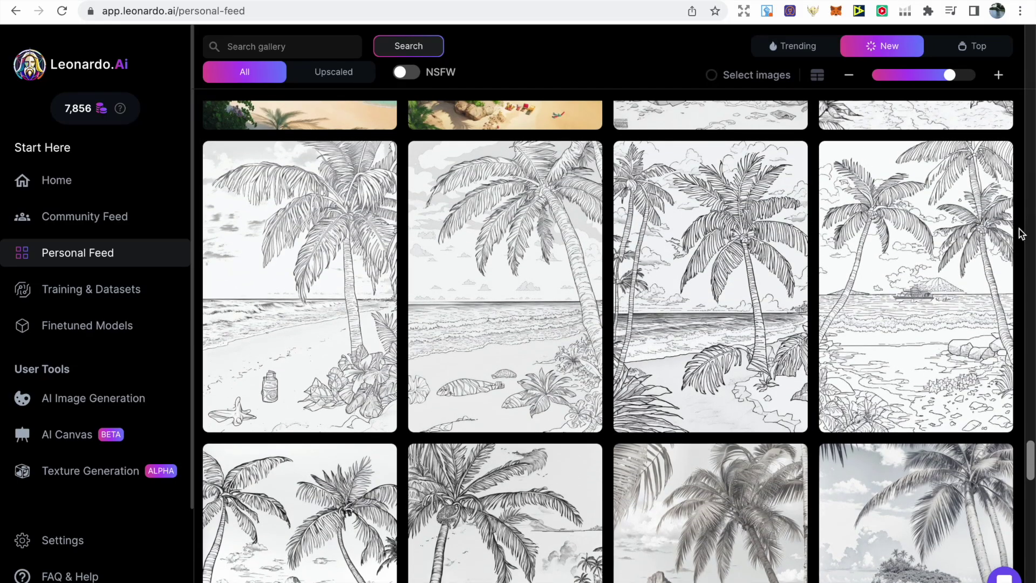
# Step: Scroll back up to the top of the Personal Feed
pyautogui.scroll(2, 1025, 233)
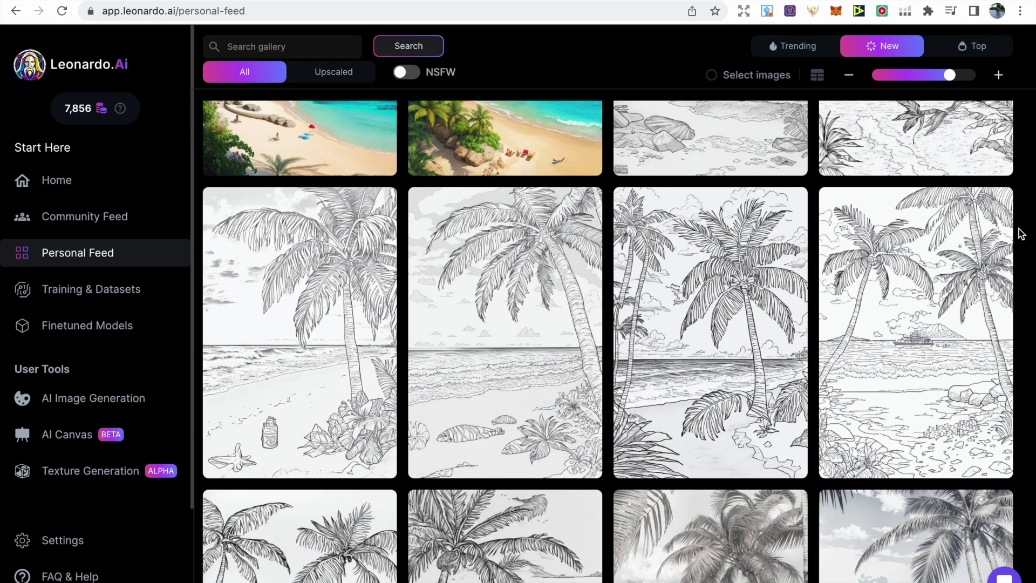
pyautogui.scroll(1, 1021, 233)
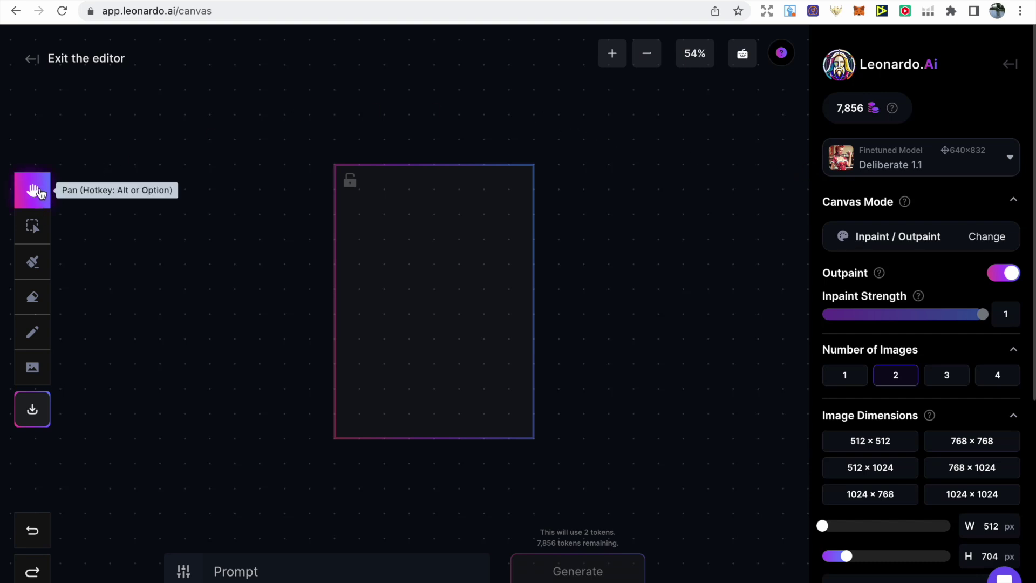
# Step: Pan the canvas a little, then nudge the empty 512 × 704 generation frame slightly right and down
pyautogui.moveTo(351, 261); pyautogui.dragTo(381, 270)
pyautogui.click(44, 231)
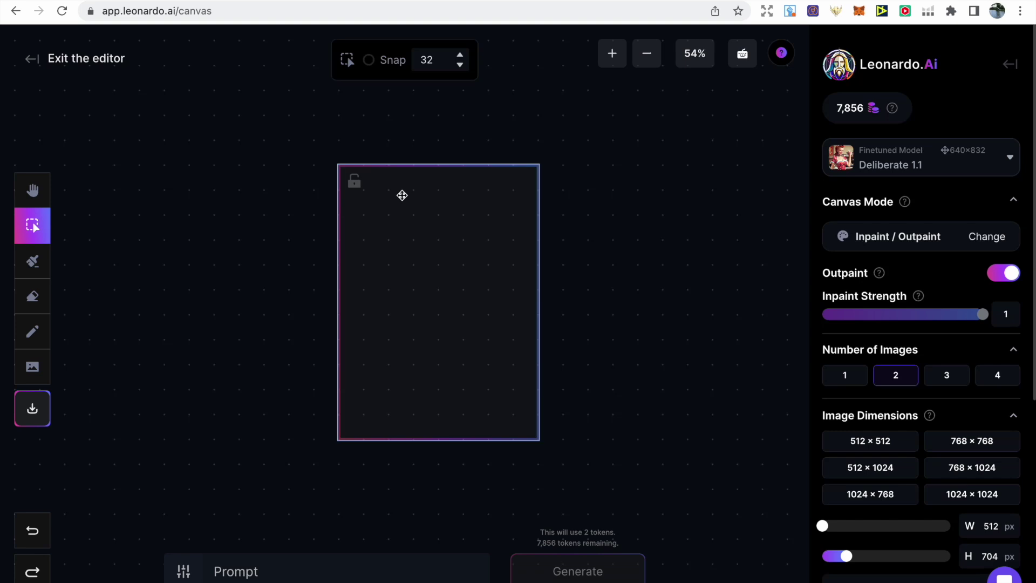
pyautogui.moveTo(400, 194); pyautogui.dragTo(404, 203)
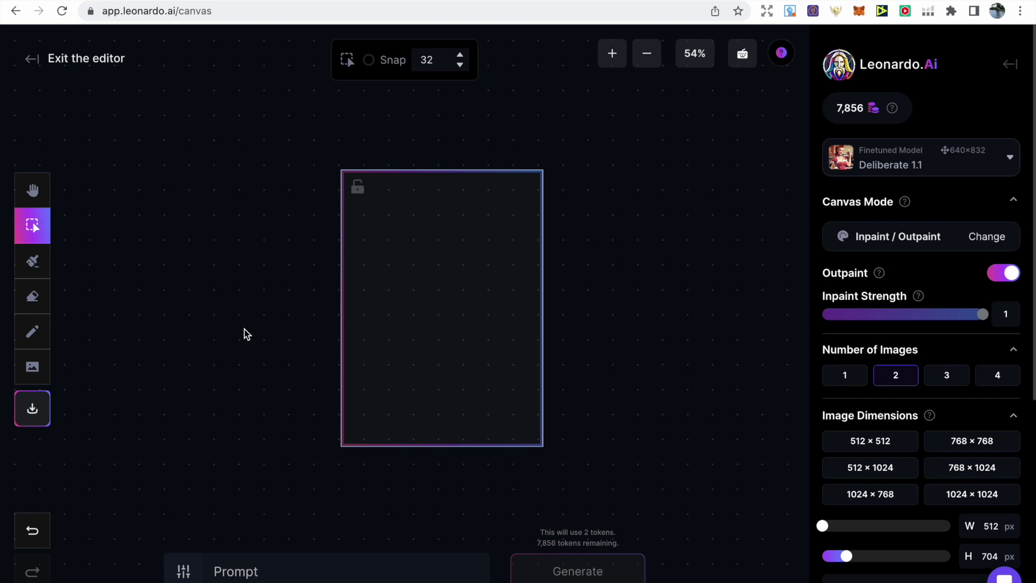
# Step: Make DreamShaper v7 the model, keep Inpaint / Outpaint canvas mode, and bring up the image sources
pyautogui.click(883, 156)
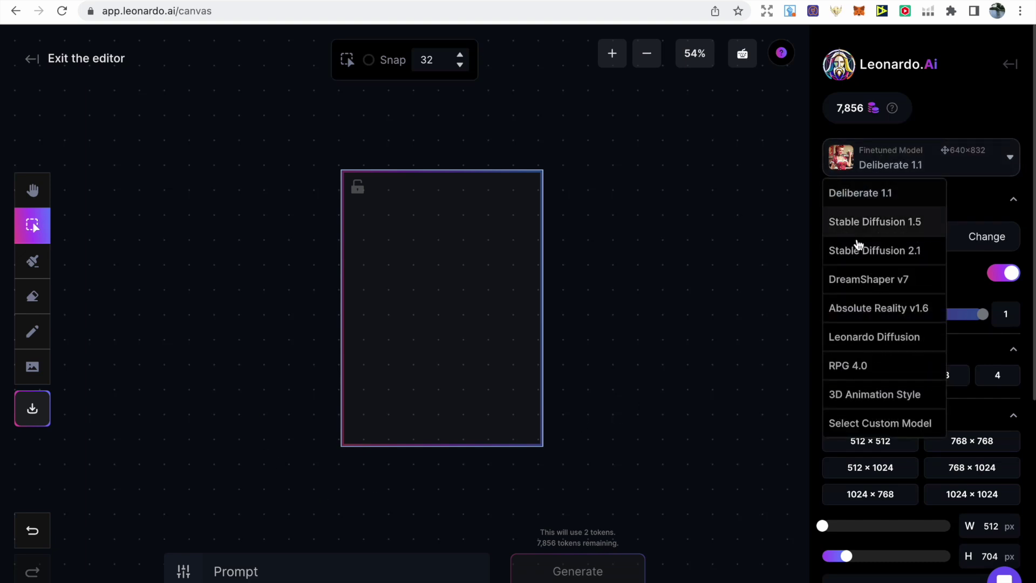
pyautogui.click(858, 280)
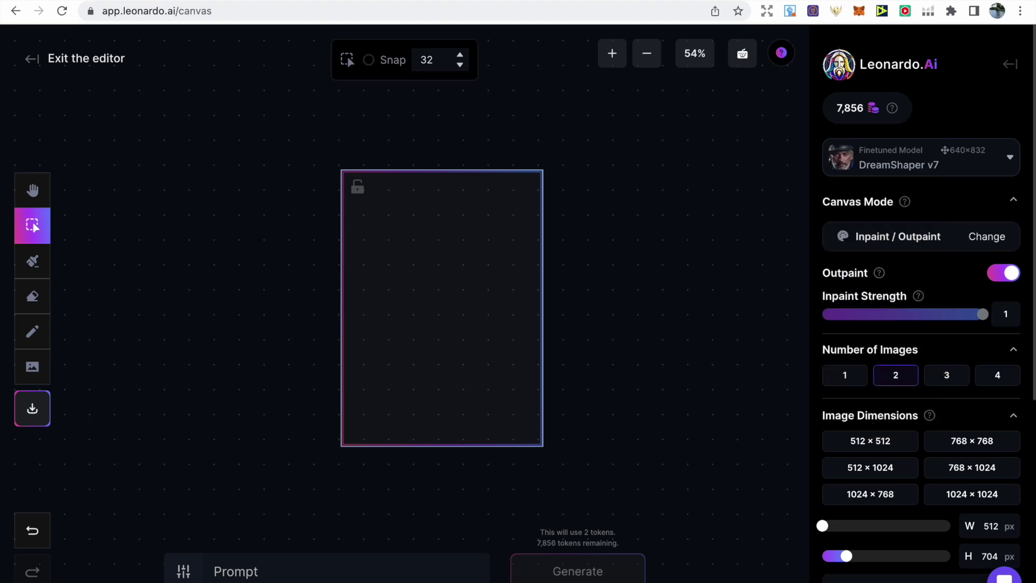
pyautogui.click(855, 242)
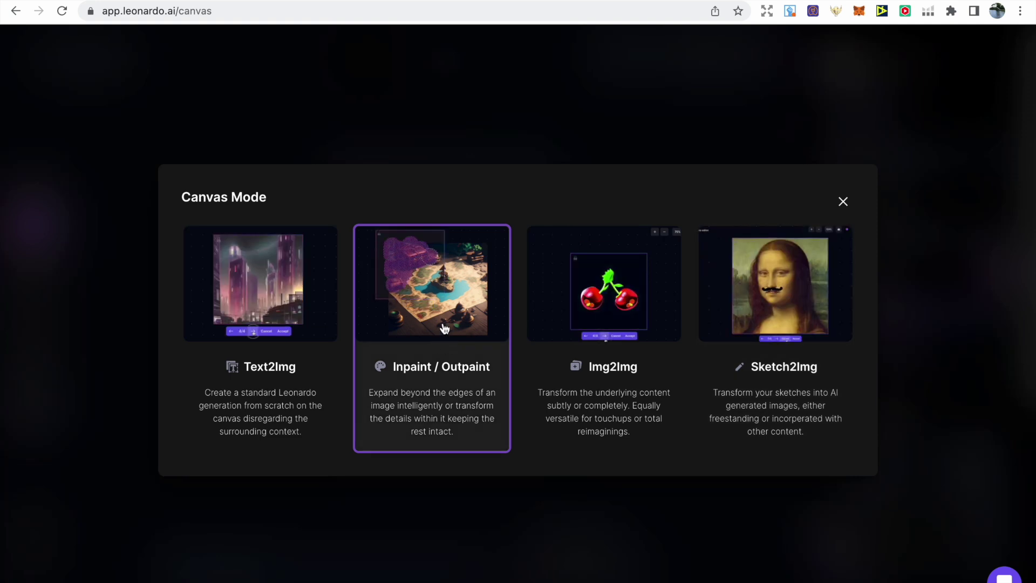
pyautogui.click(443, 327)
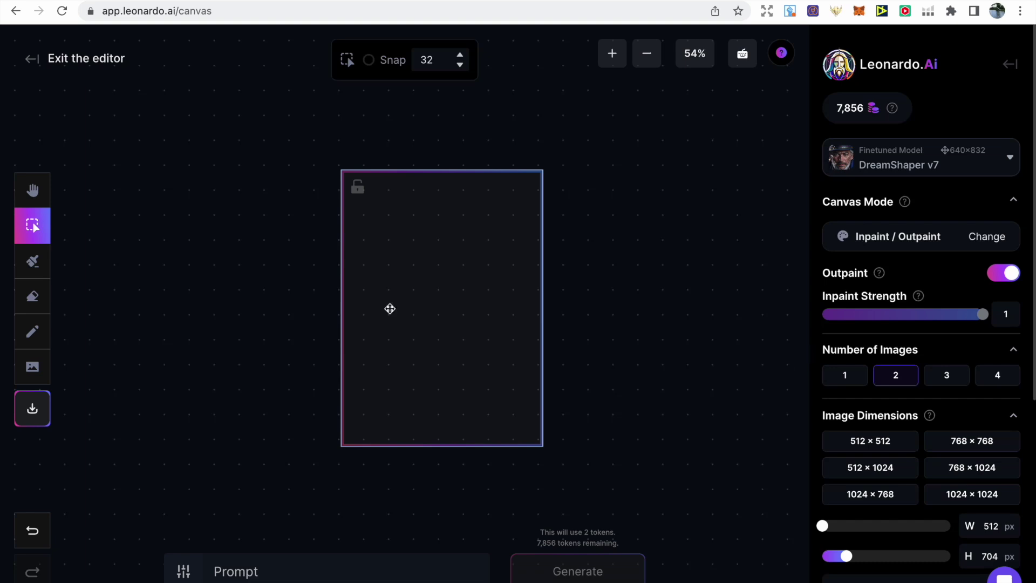
pyautogui.click(41, 371)
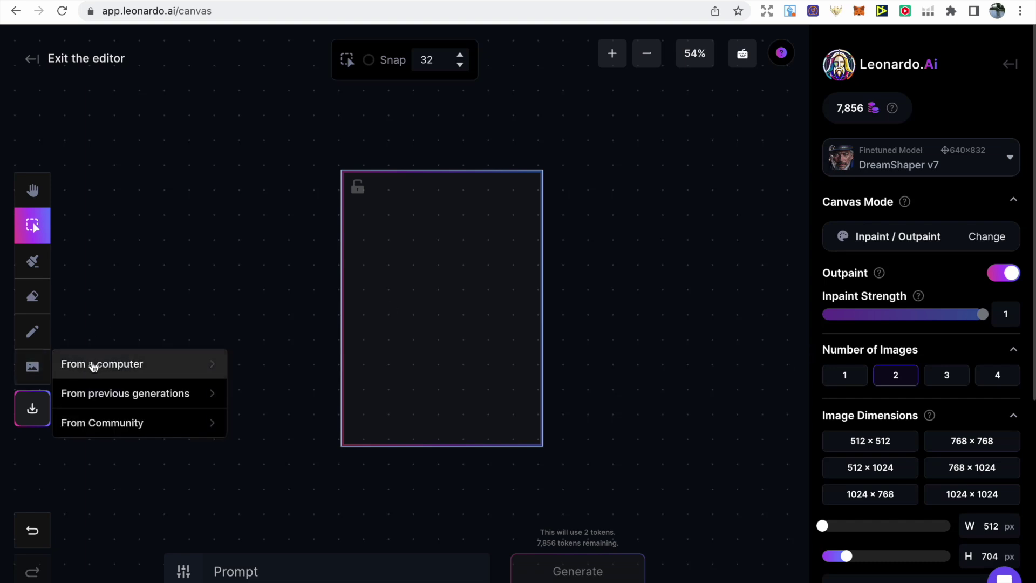
# Step: Add the black-and-white fruit-bowl line drawing from previous generations to the canvas
pyautogui.click(140, 393)
pyautogui.scroll(-5, 102, 415)
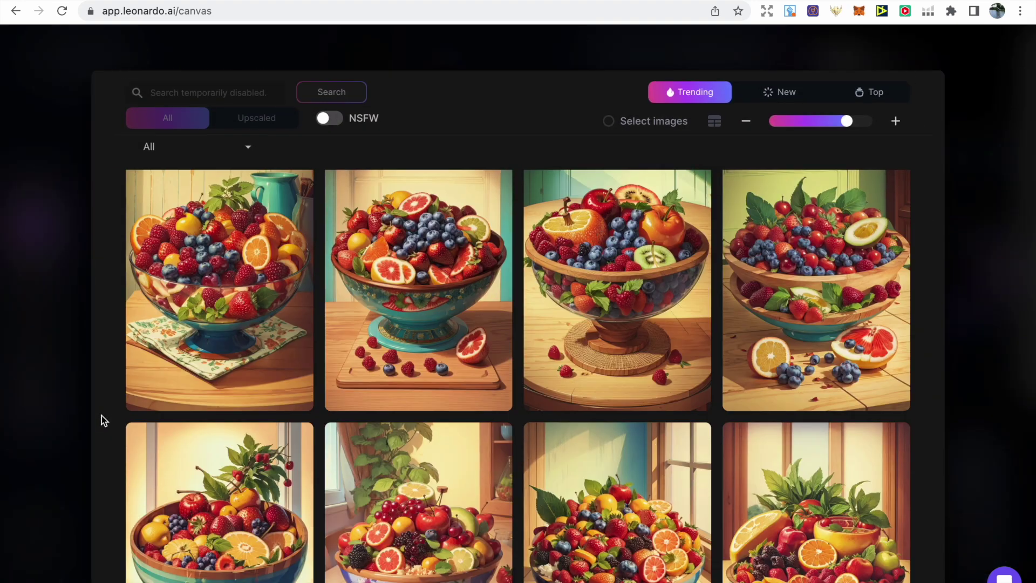
pyautogui.scroll(-3, 102, 415)
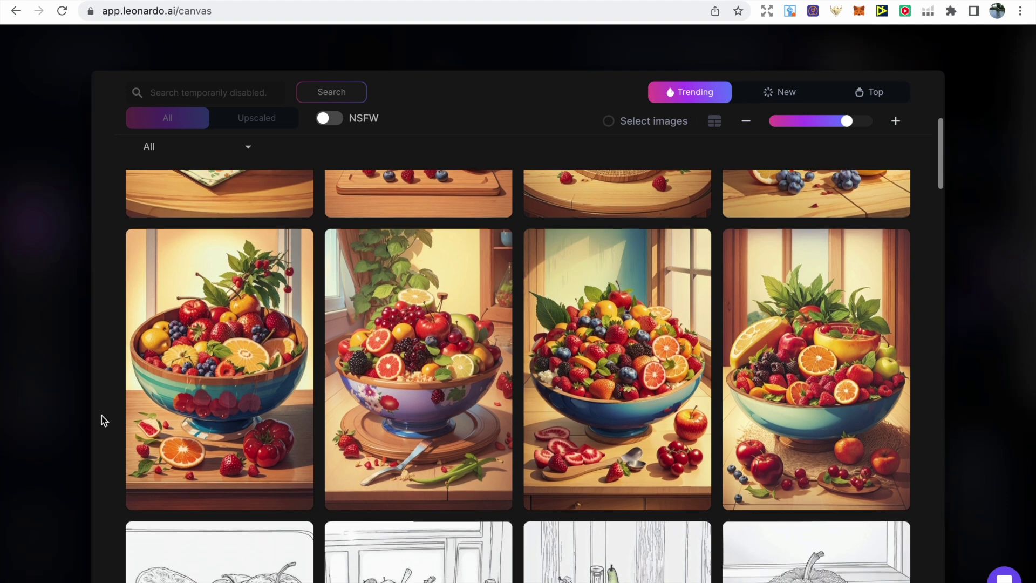
pyautogui.scroll(-4, 101, 416)
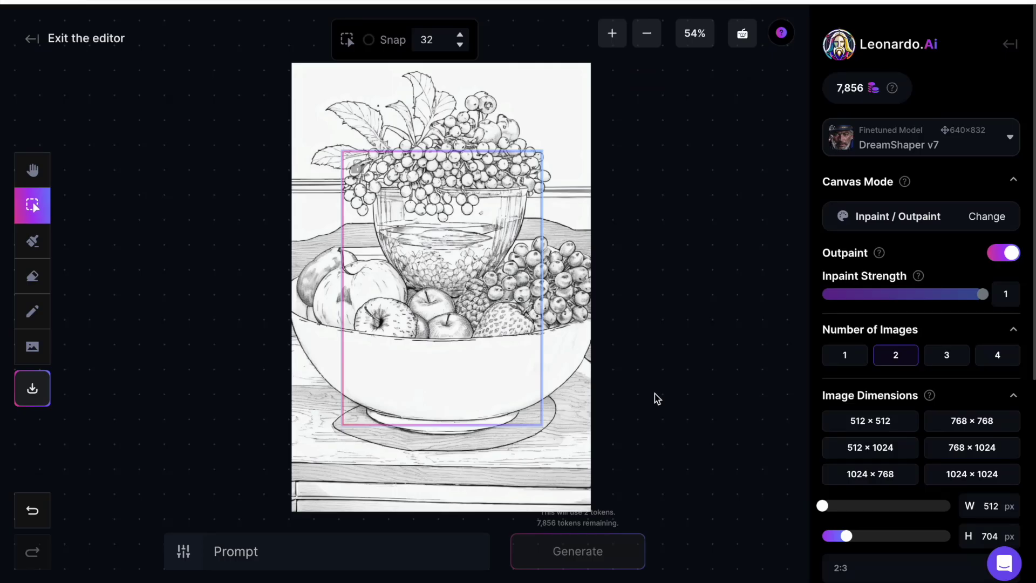
pyautogui.scroll(1, 657, 398)
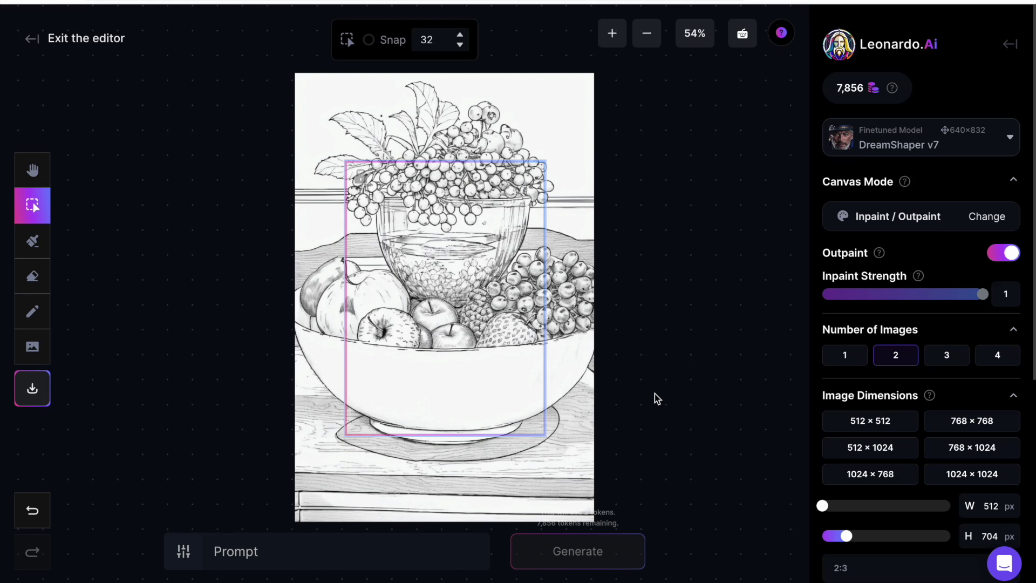
# Step: Zoom the canvas to 50% and move the outpaint frame to the sketch's top-left corner
pyautogui.click(650, 47)
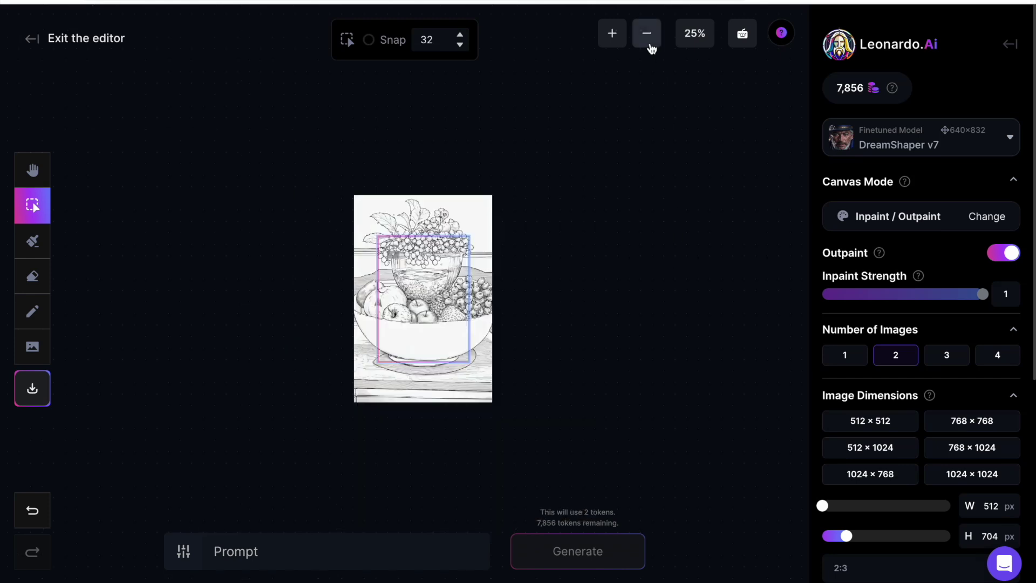
pyautogui.click(613, 36)
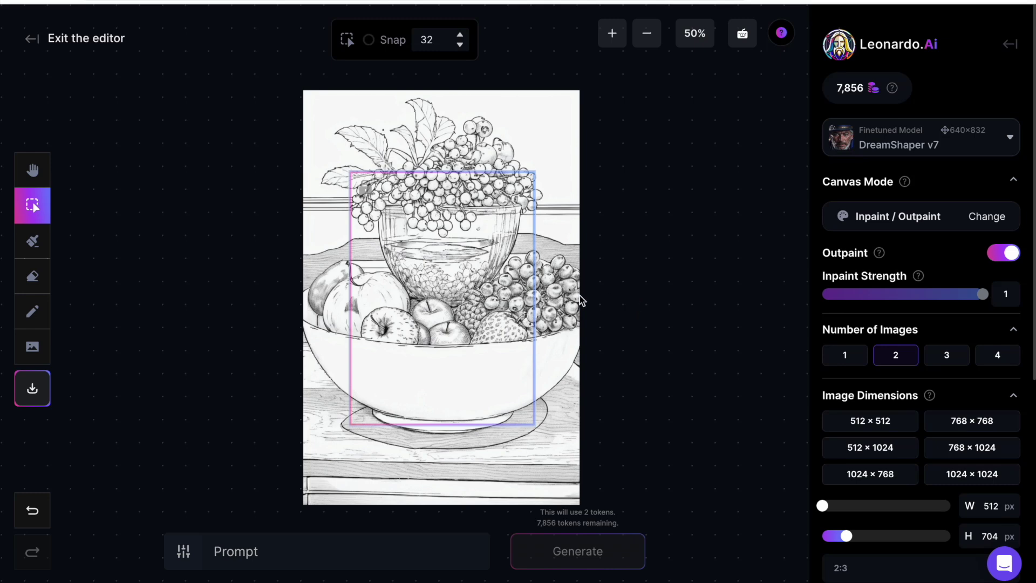
pyautogui.moveTo(424, 267); pyautogui.dragTo(420, 188)
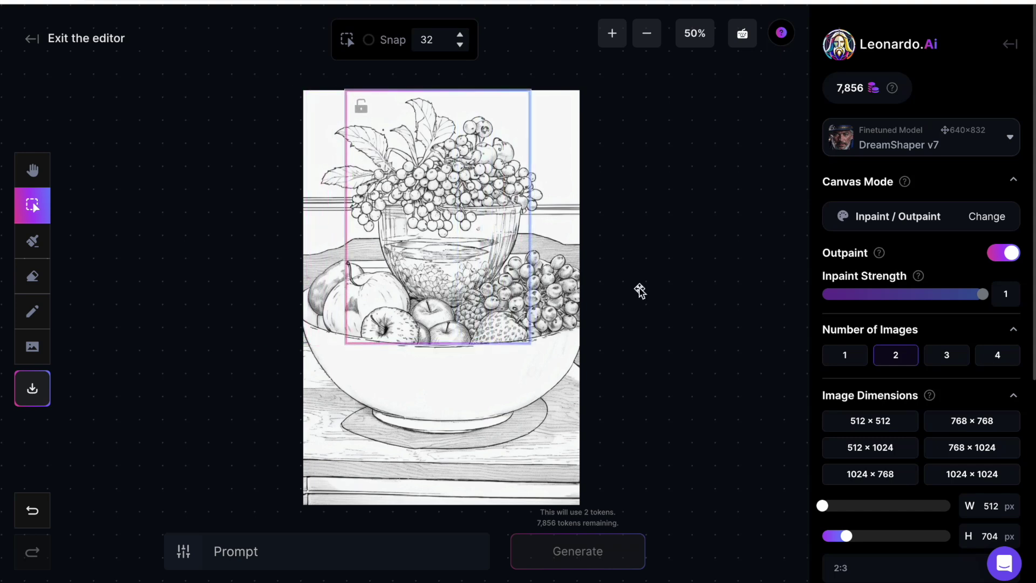
pyautogui.scroll(-1, 866, 427)
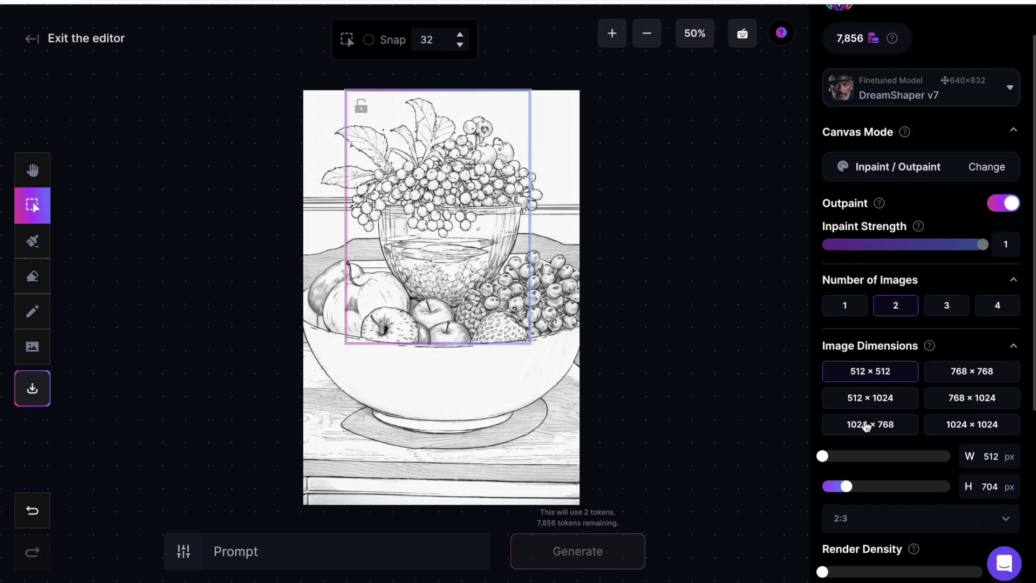
pyautogui.scroll(-1, 896, 310)
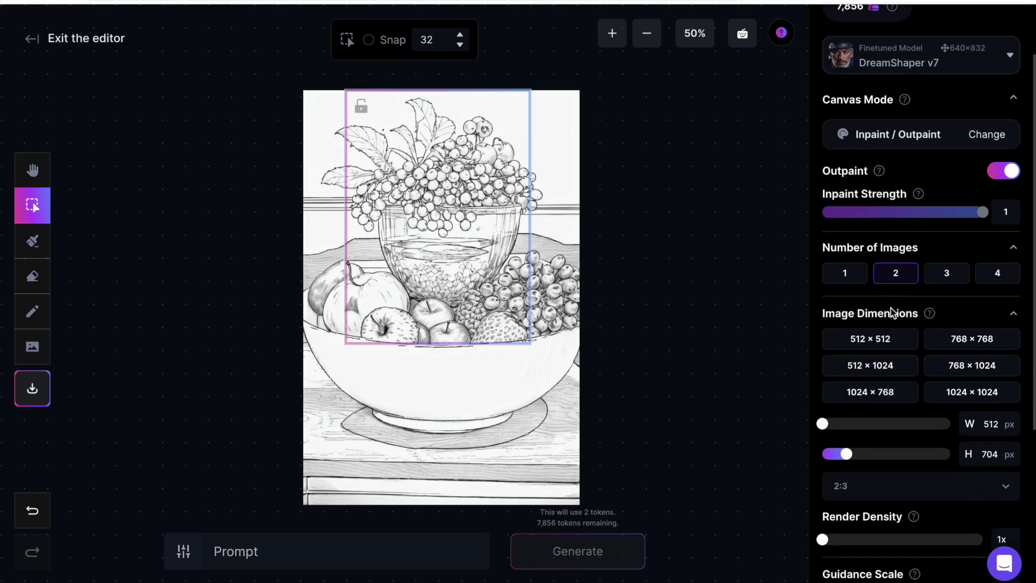
# Step: Request three images per generation and resize the frame to 960 × 1152 px around the sketch
pyautogui.click(942, 246)
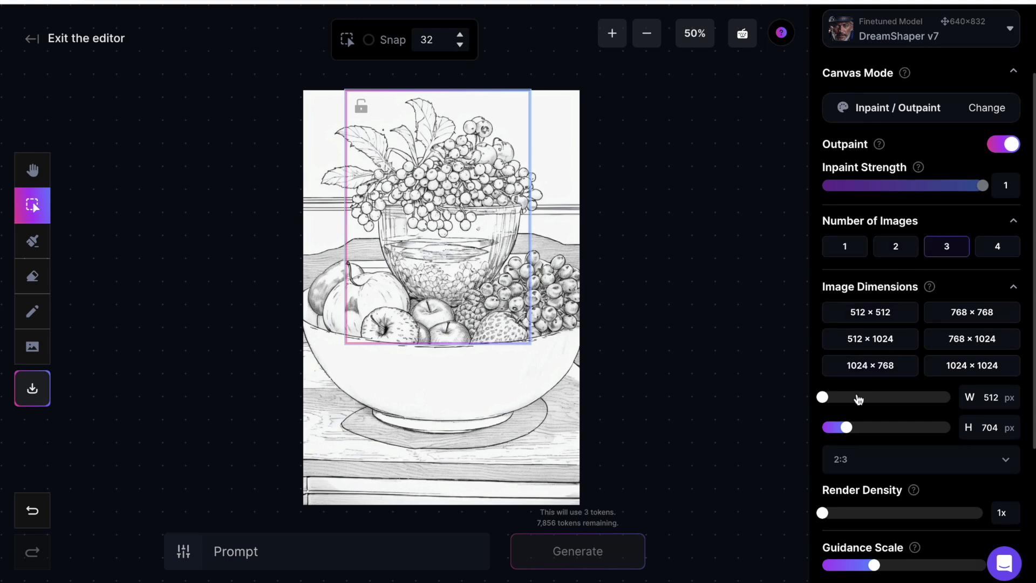
pyautogui.moveTo(824, 398); pyautogui.dragTo(852, 400)
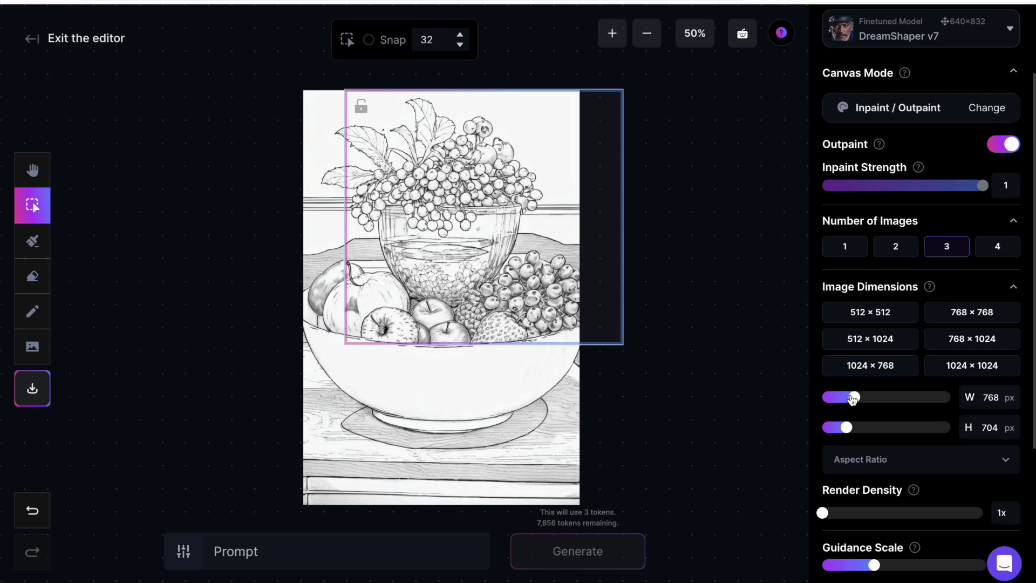
pyautogui.moveTo(853, 399); pyautogui.dragTo(878, 398)
pyautogui.moveTo(561, 277); pyautogui.dragTo(479, 275)
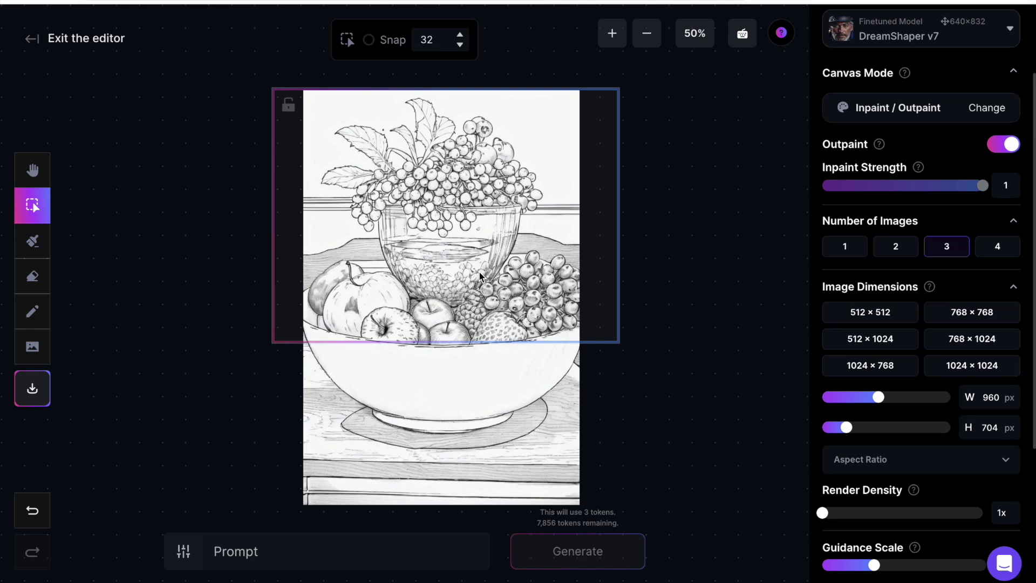
pyautogui.moveTo(480, 275); pyautogui.dragTo(477, 275)
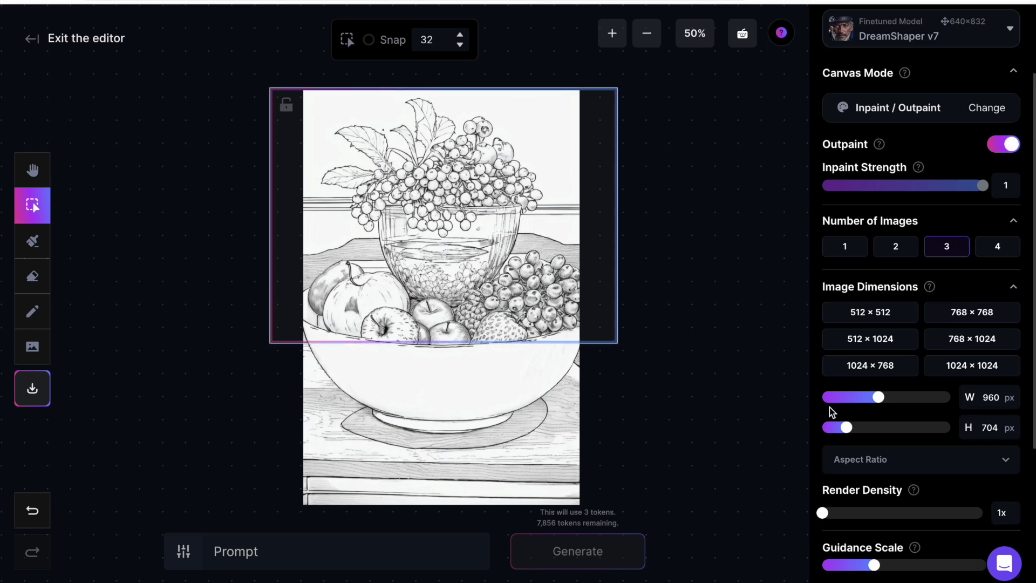
pyautogui.moveTo(845, 428); pyautogui.dragTo(907, 432)
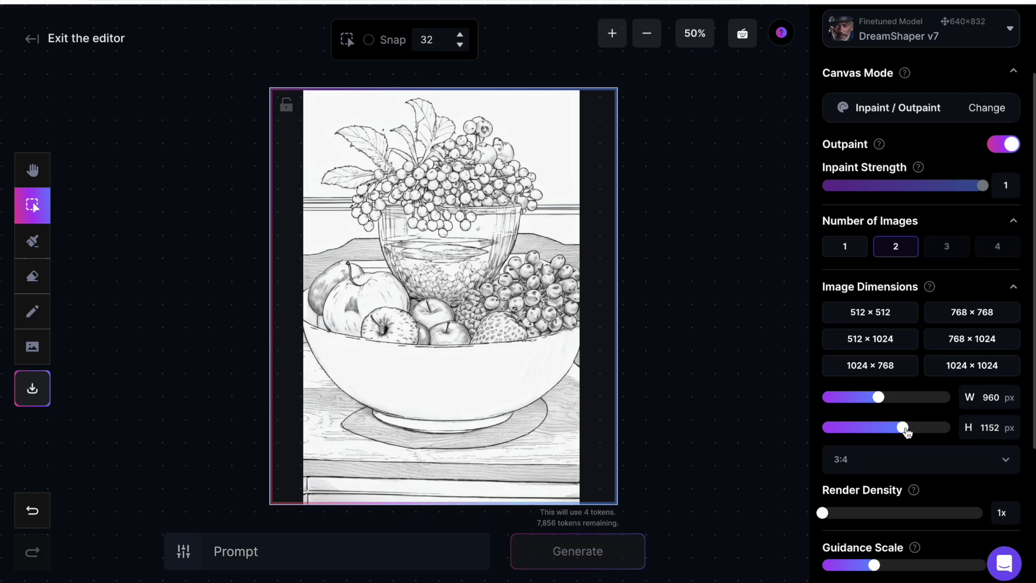
pyautogui.moveTo(582, 369); pyautogui.dragTo(582, 371)
pyautogui.scroll(-3, 884, 458)
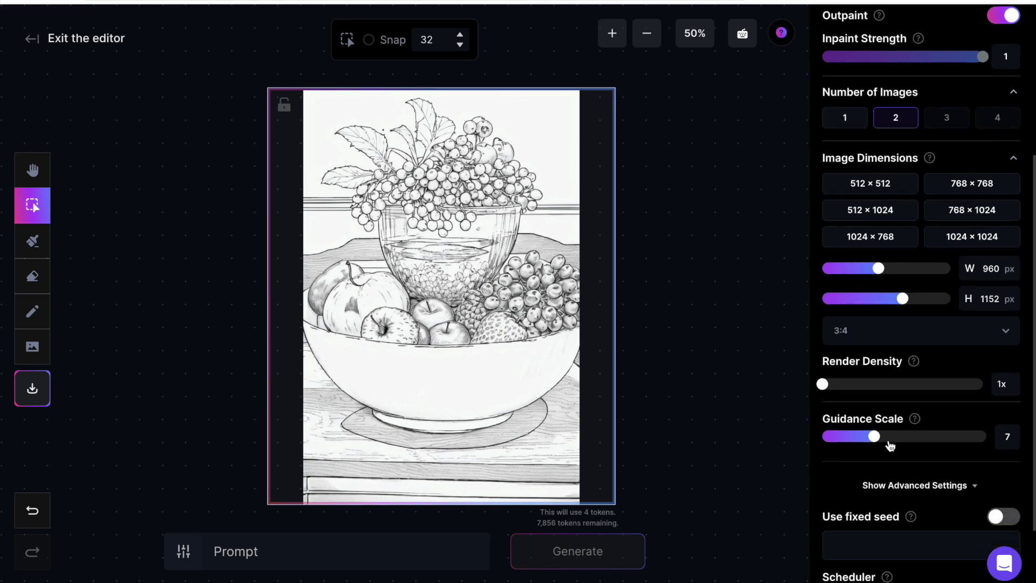
pyautogui.scroll(4, 890, 445)
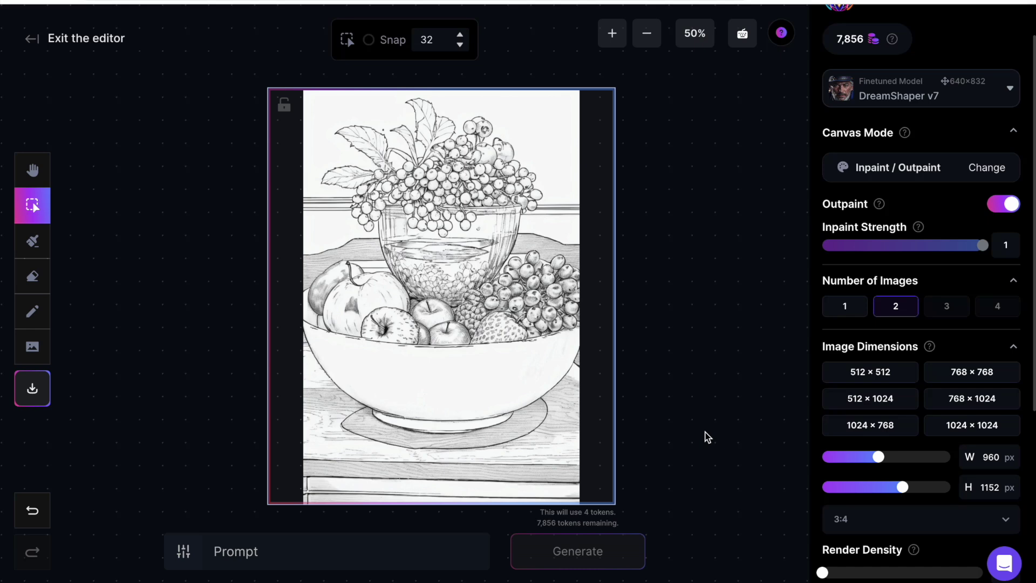
# Step: Generate outpainted versions of the sketch with the prompt 'continue'
pyautogui.click(258, 551)
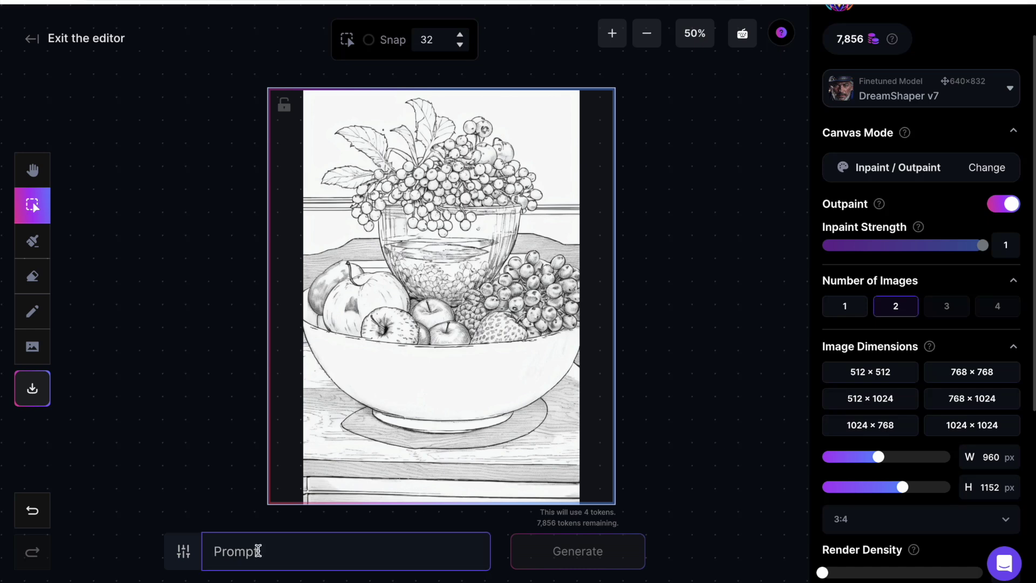
pyautogui.write('continue')
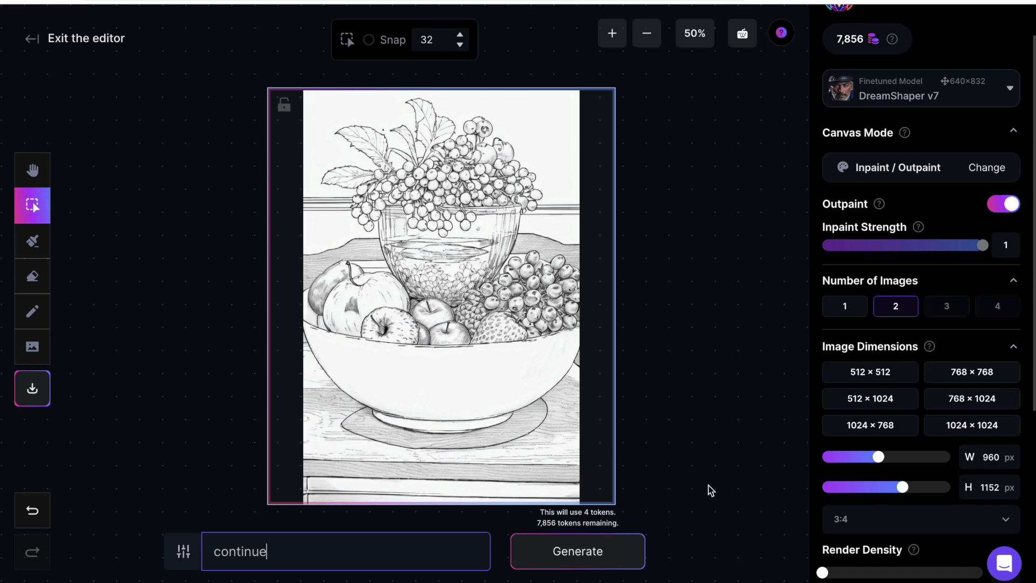
pyautogui.click(620, 551)
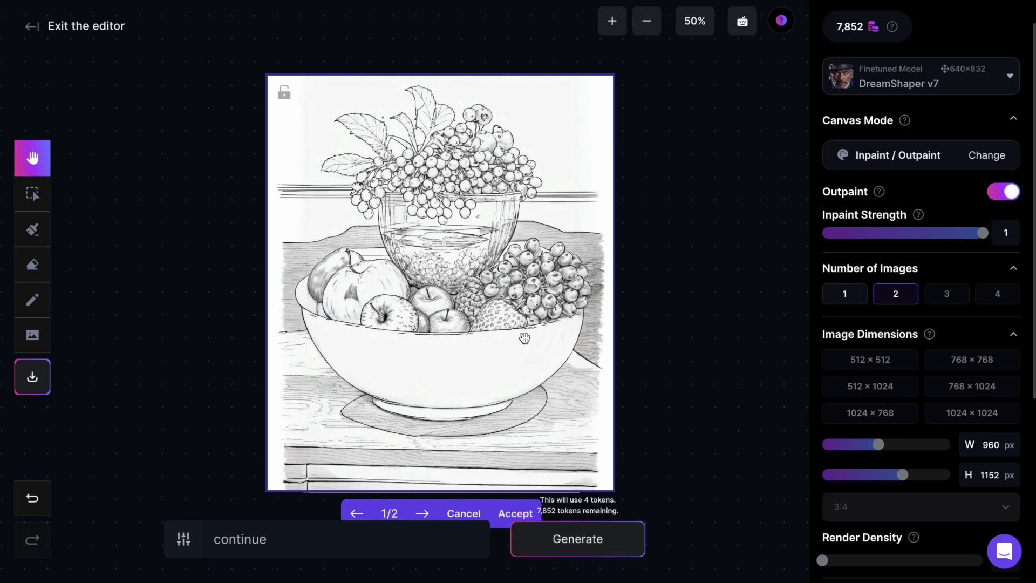
# Step: Compare the two generated variants and accept the first one on the canvas
pyautogui.click(423, 514)
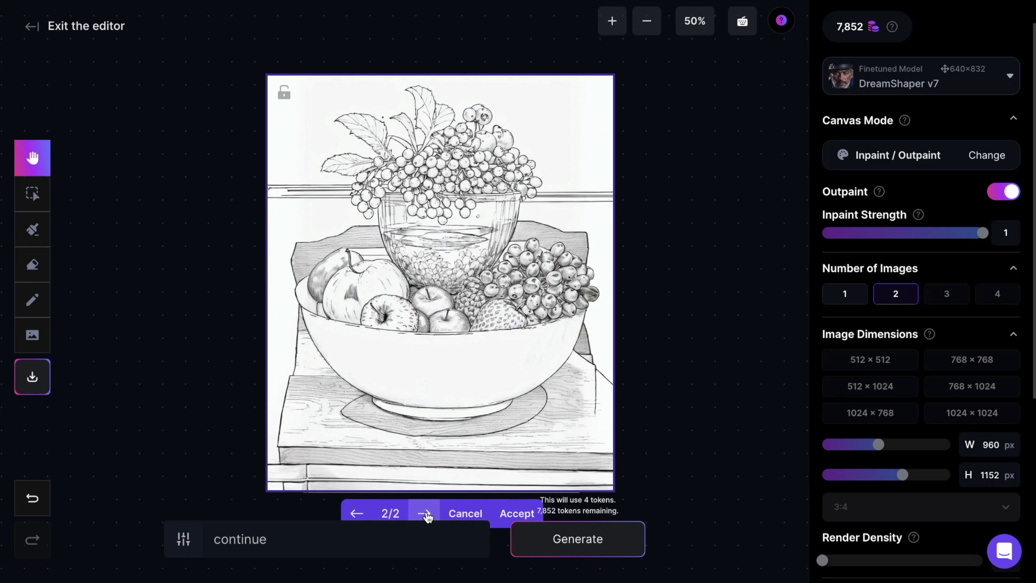
pyautogui.click(425, 514)
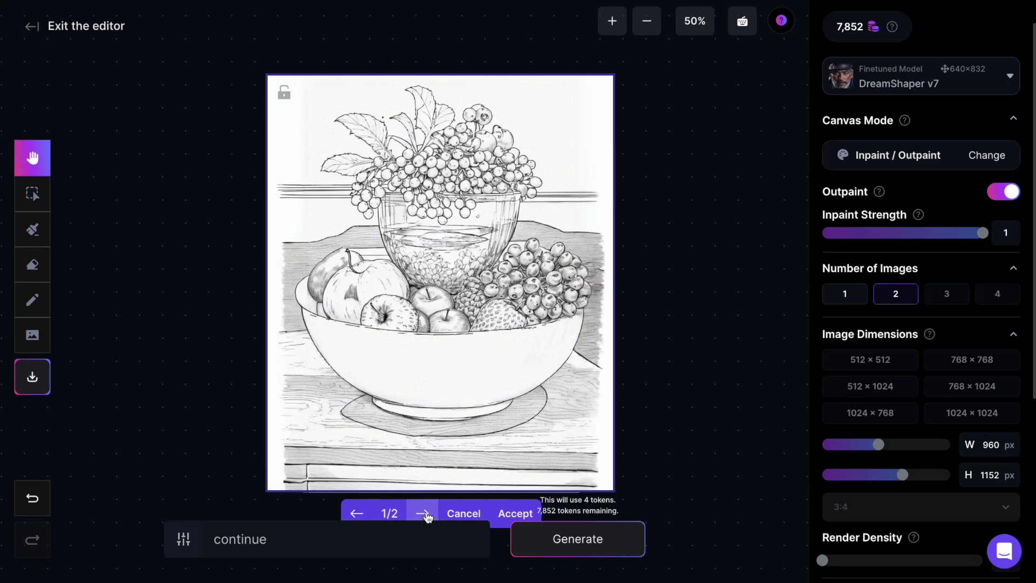
pyautogui.click(511, 513)
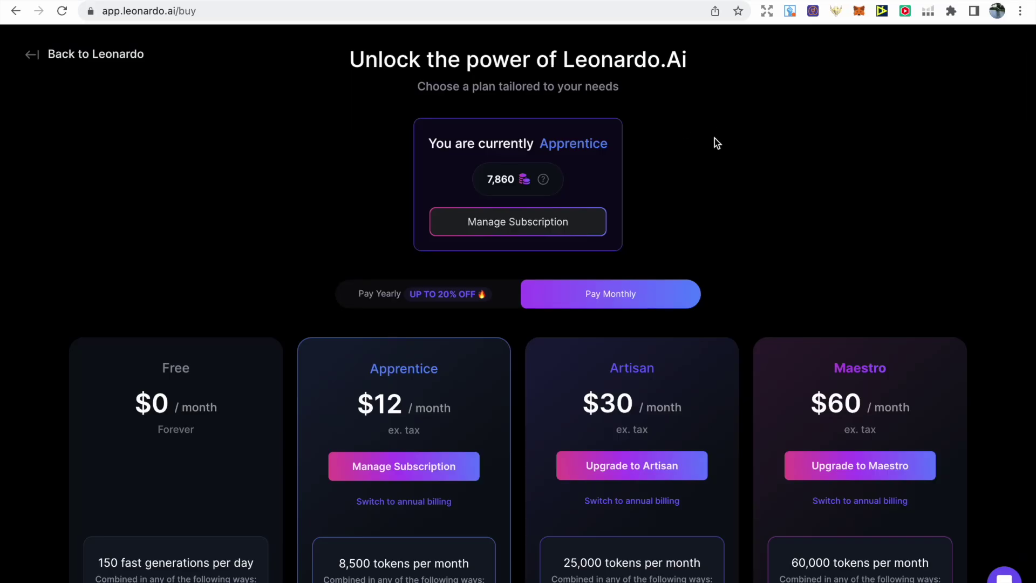
# Step: Scroll to Leonardo's plan cards and highlight the Apprentice plan's '8,500 tokens per month'
pyautogui.scroll(-1, 715, 138)
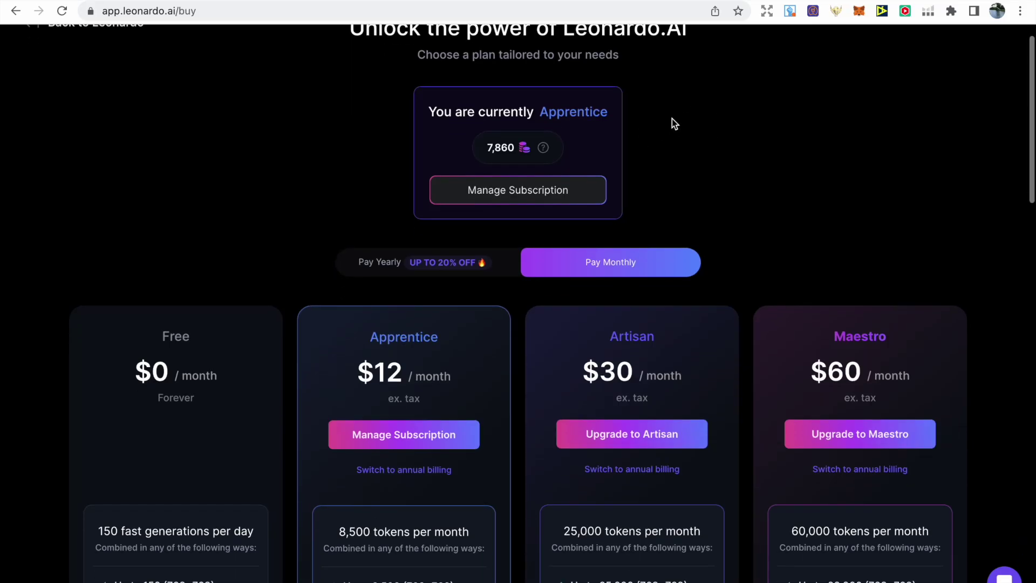
pyautogui.scroll(-3, 326, 231)
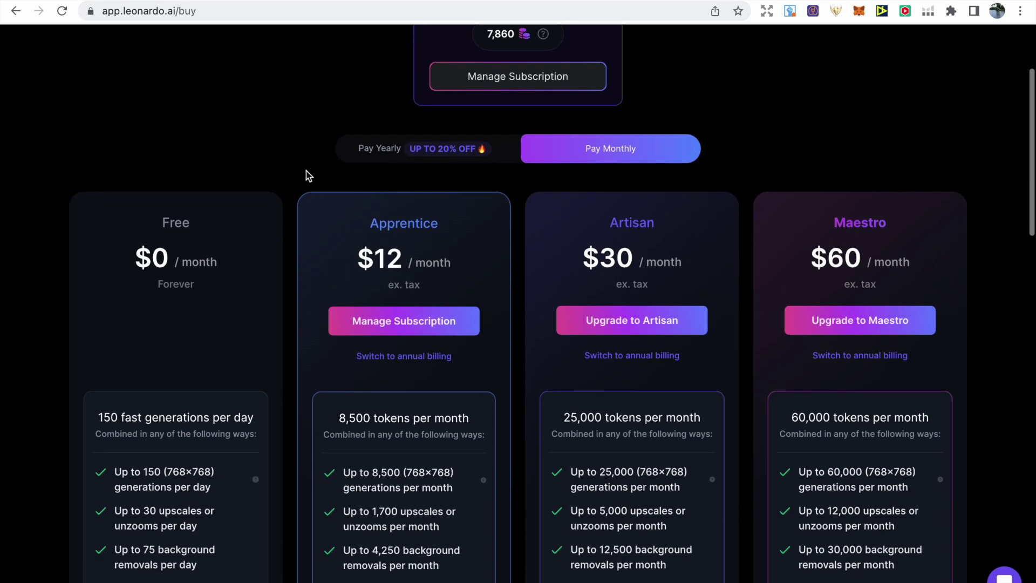
pyautogui.scroll(-3, 305, 169)
pyautogui.scroll(1, 308, 171)
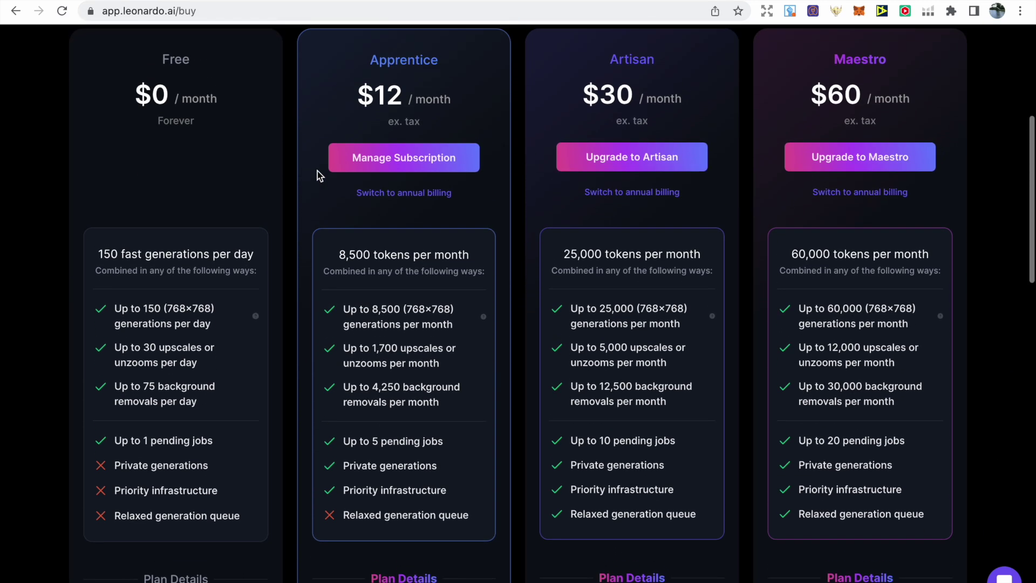
pyautogui.doubleClick(340, 258)
pyautogui.moveTo(379, 255); pyautogui.dragTo(467, 258)
pyautogui.click(470, 263)
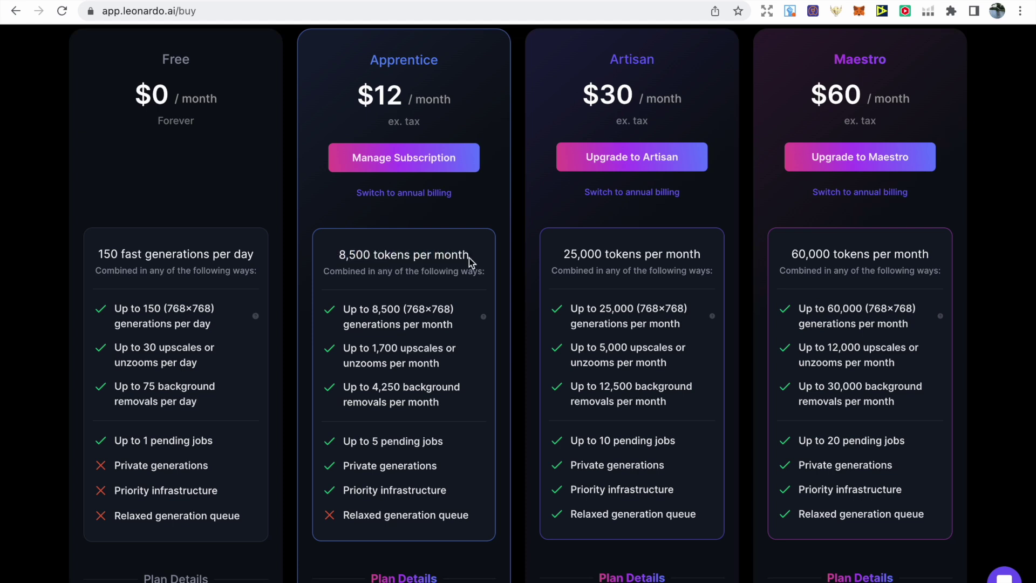
# Step: Look through the remaining plan details, then move on to Midjourney's plans page
pyautogui.scroll(-1, 469, 260)
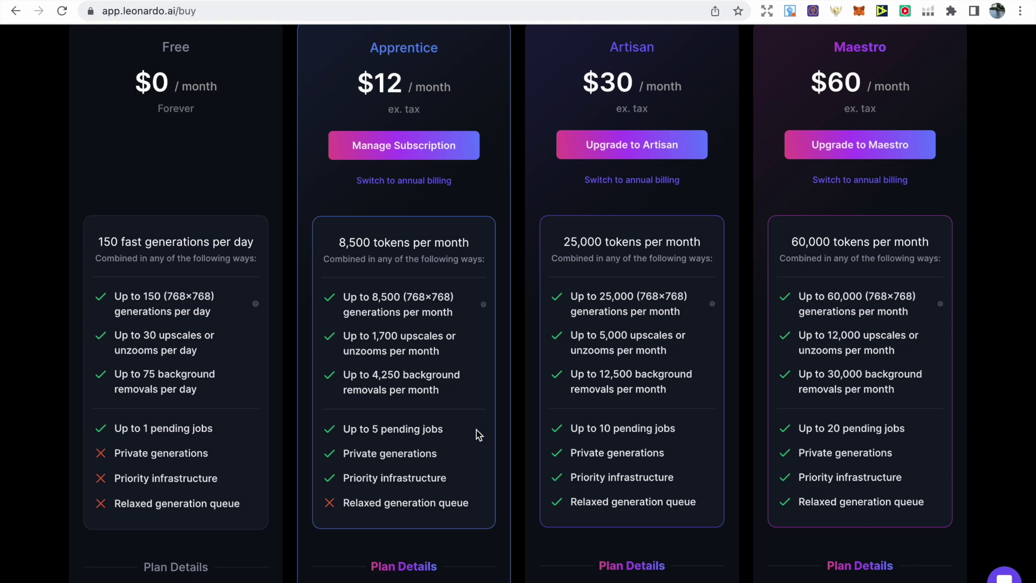
pyautogui.scroll(-1, 469, 440)
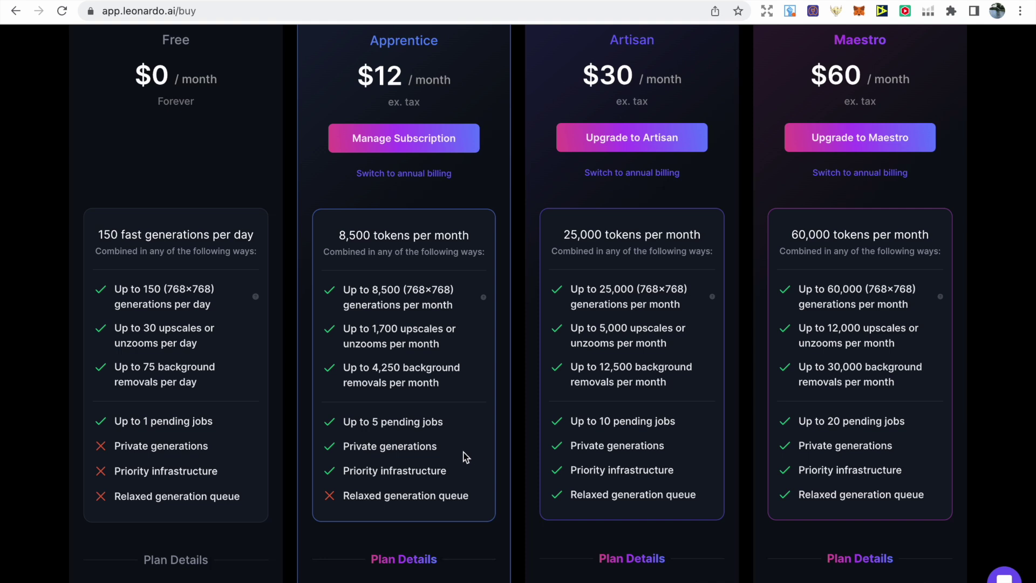
pyautogui.scroll(1, 466, 457)
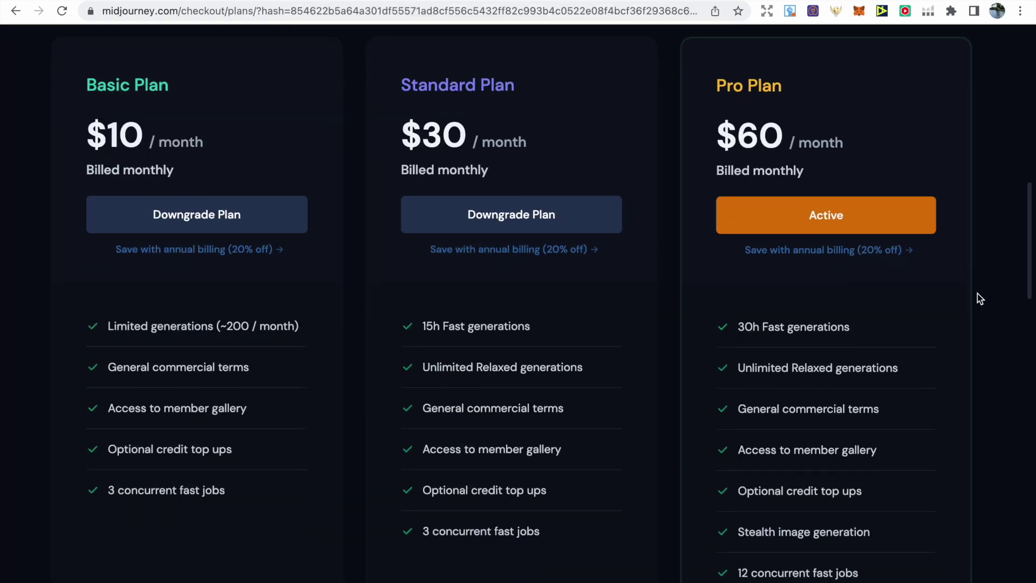
pyautogui.scroll(-2, 977, 295)
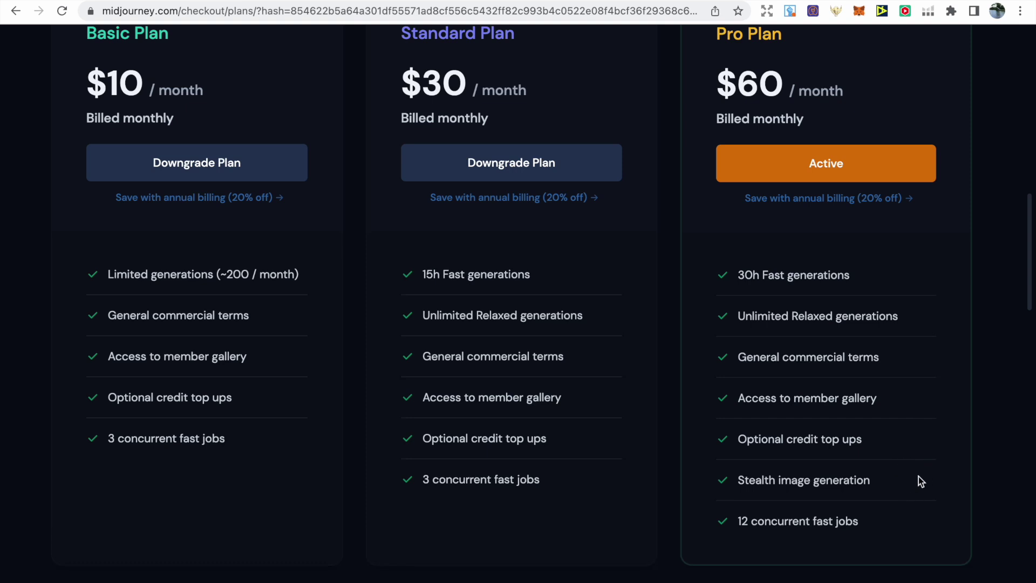
# Step: Scroll Midjourney's plans page to review the Basic, Standard and $60 Pro plan features
pyautogui.scroll(1, 927, 467)
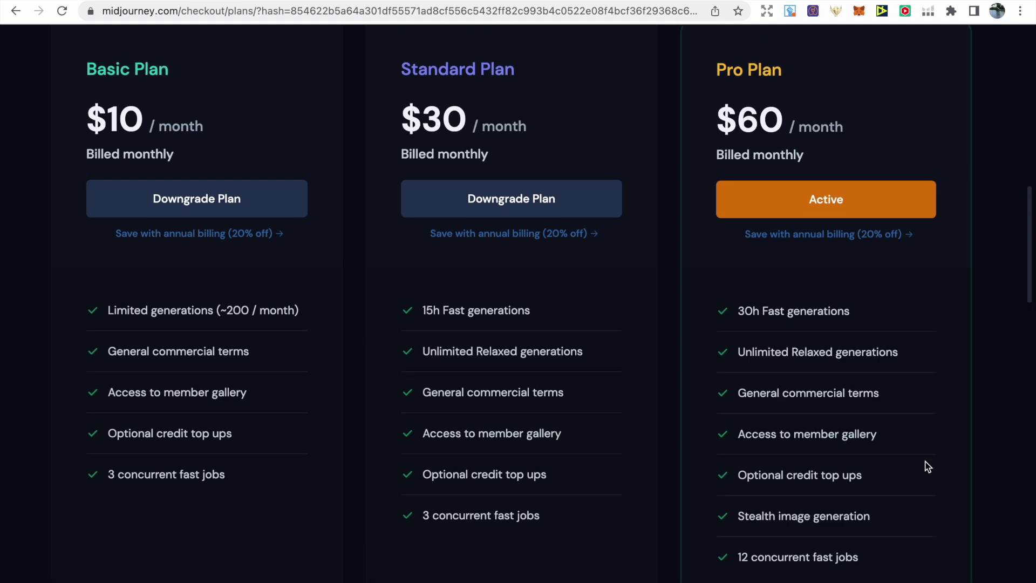